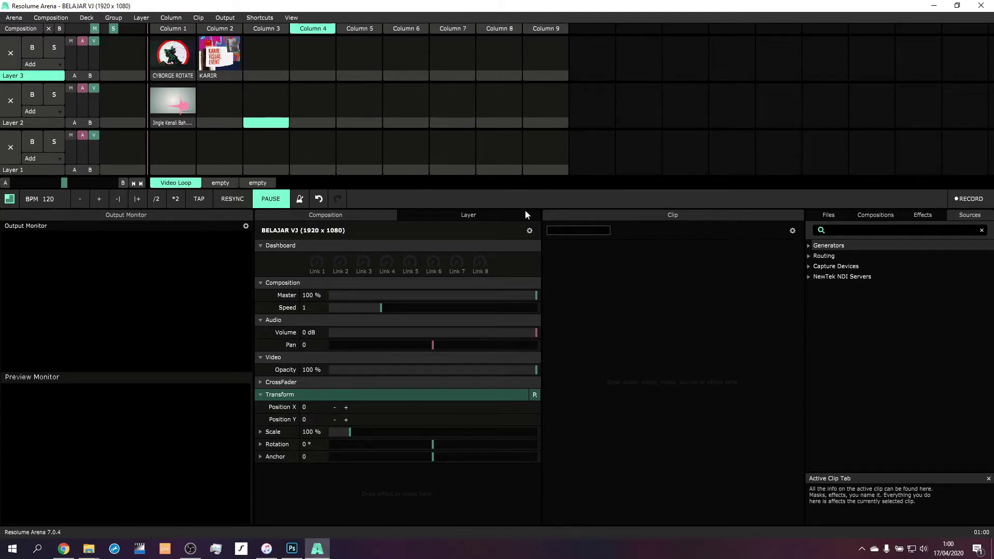
- Look at the Layer 3 properties, return to the composition properties and collapse their Dashboard section
click(499, 212)
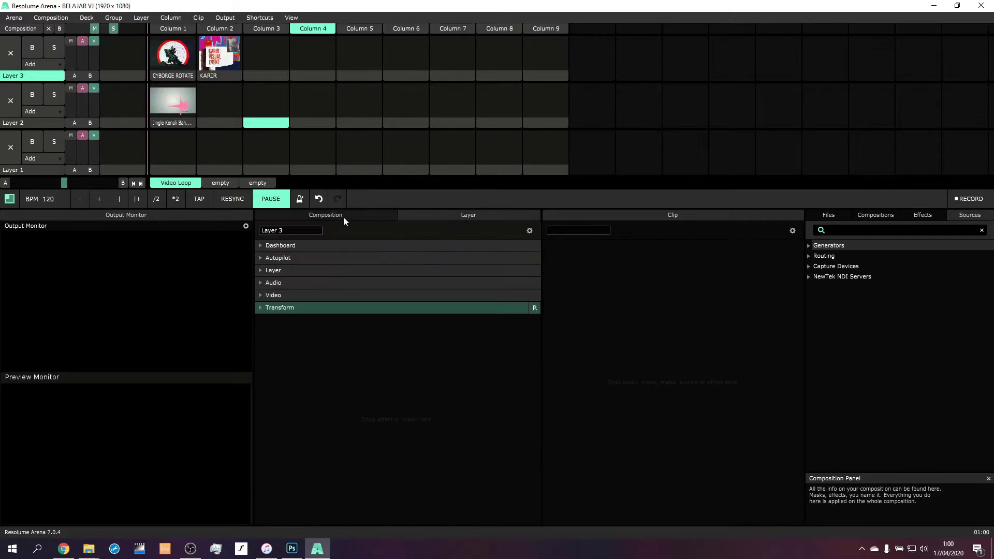
click(343, 220)
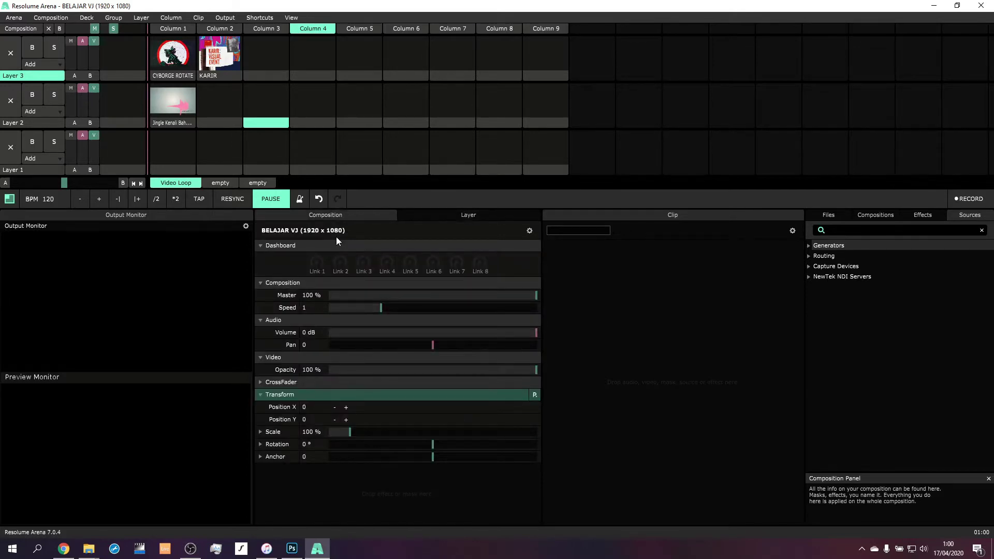
click(280, 246)
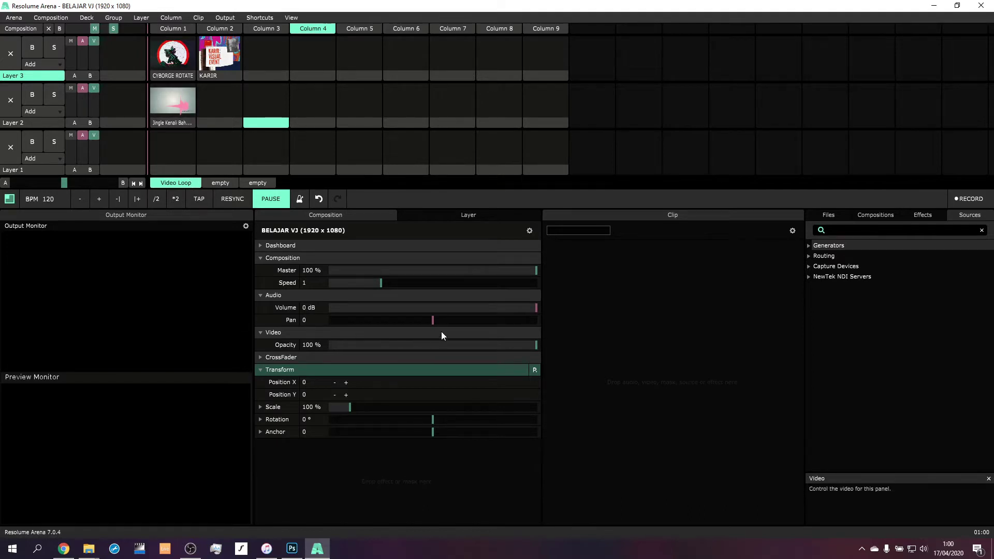
- Preview KARIR, play CYBORGE ROTATE on Layer 3, and play the Jingle Kenali clip on Layer 2 with that layer's audio volume lowered
click(210, 76)
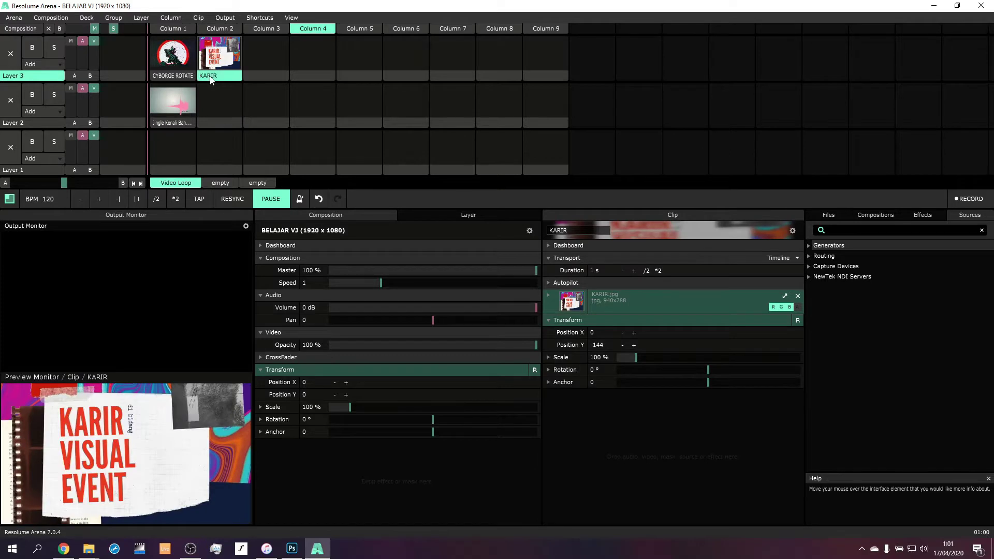
click(223, 47)
click(174, 53)
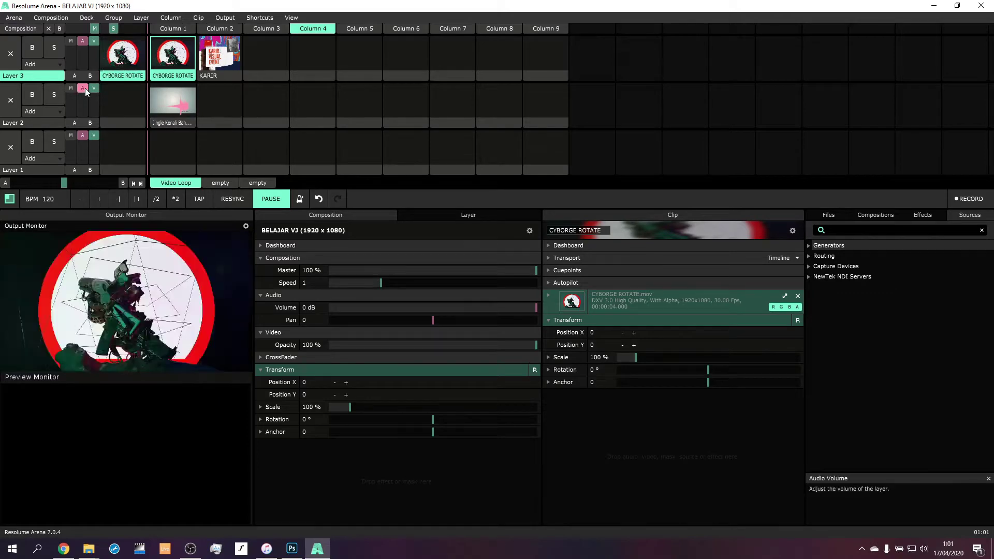
drag(85, 88, 88, 132)
click(167, 102)
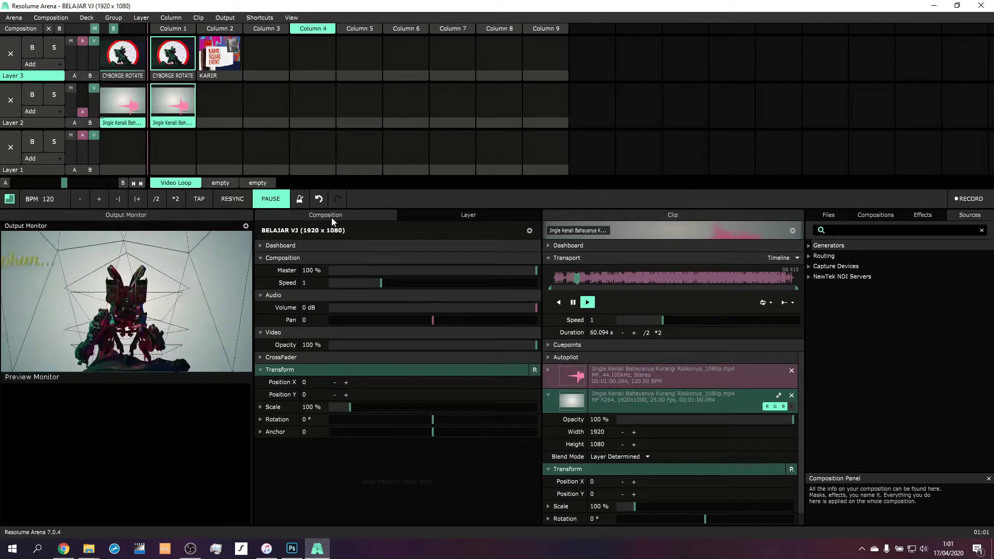
- Collapse the Composition, Audio, Video and Transform sections of the composition properties
click(294, 257)
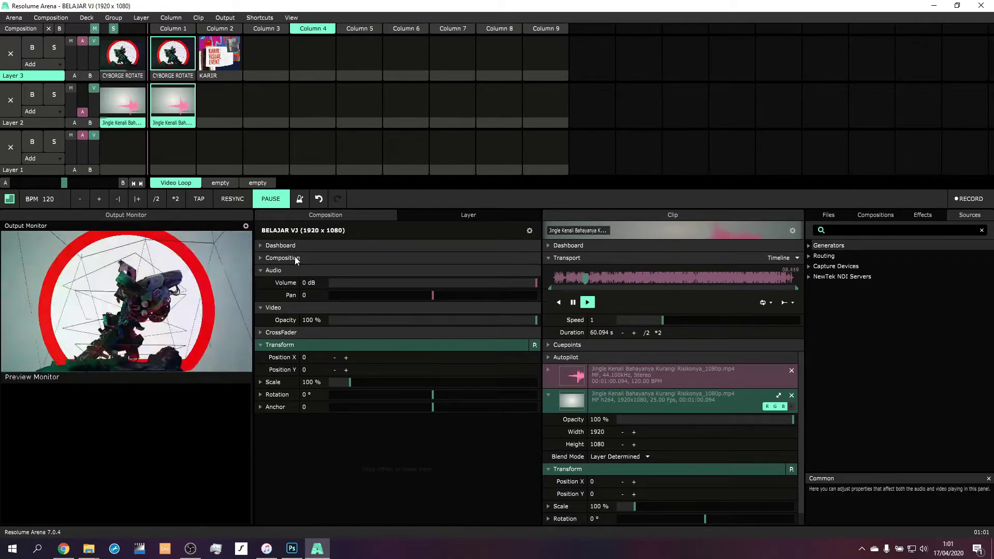
click(263, 269)
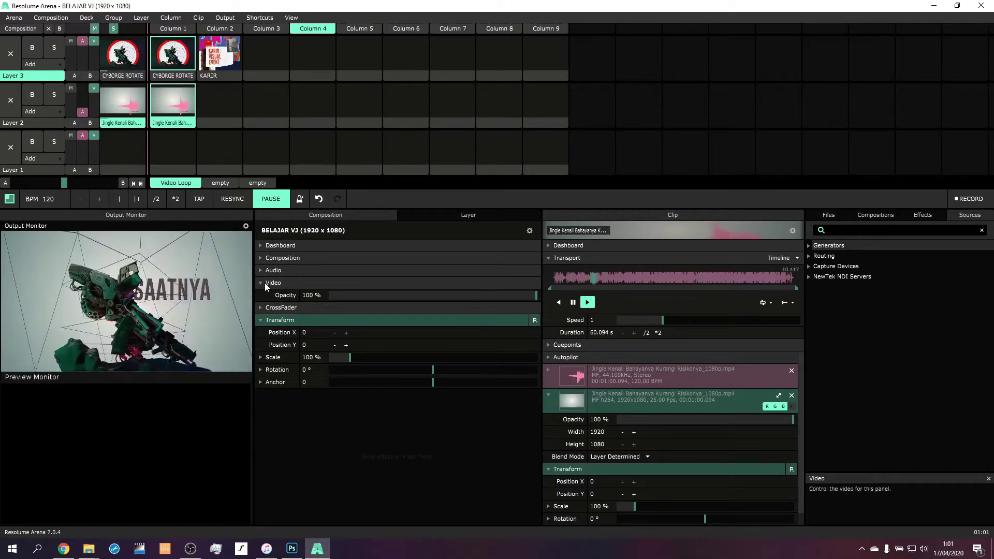
click(266, 283)
click(260, 307)
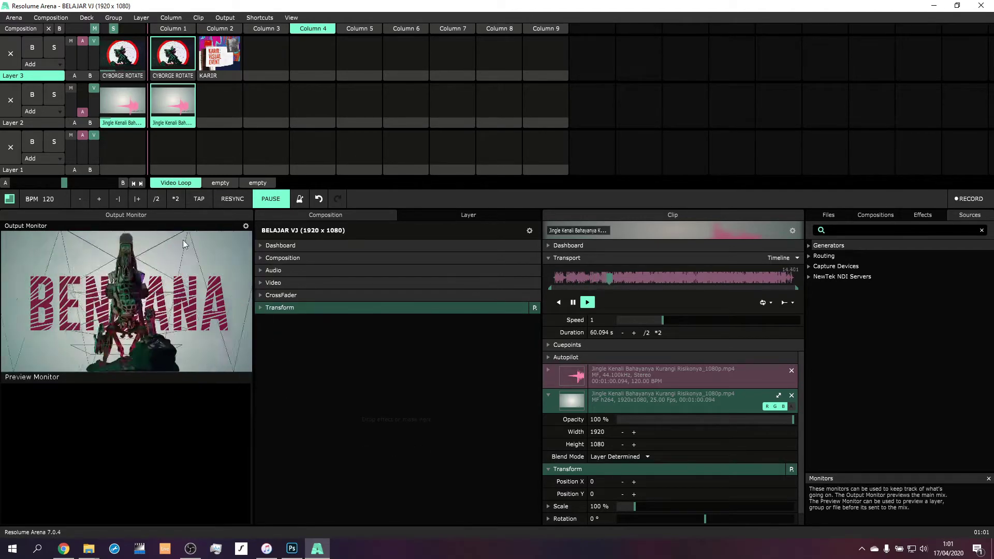
- Try out the composition's Transform settings, shifting Position X to 75 and resetting it to 0
click(275, 310)
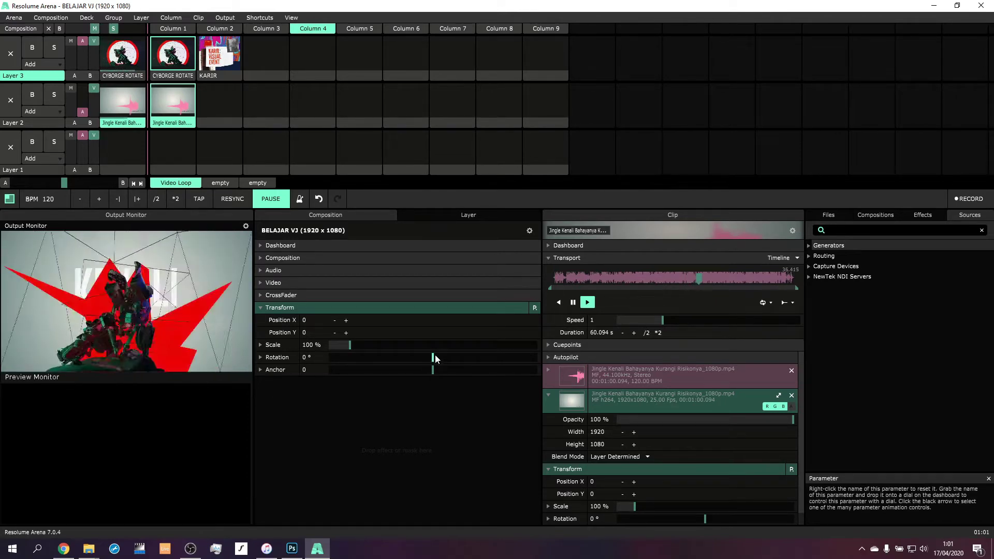
mouse_move(434, 362)
mouse_down()
mouse_move(468, 362)
mouse_move(383, 362)
mouse_move(455, 361)
mouse_move(430, 368)
mouse_move(430, 355)
mouse_up()
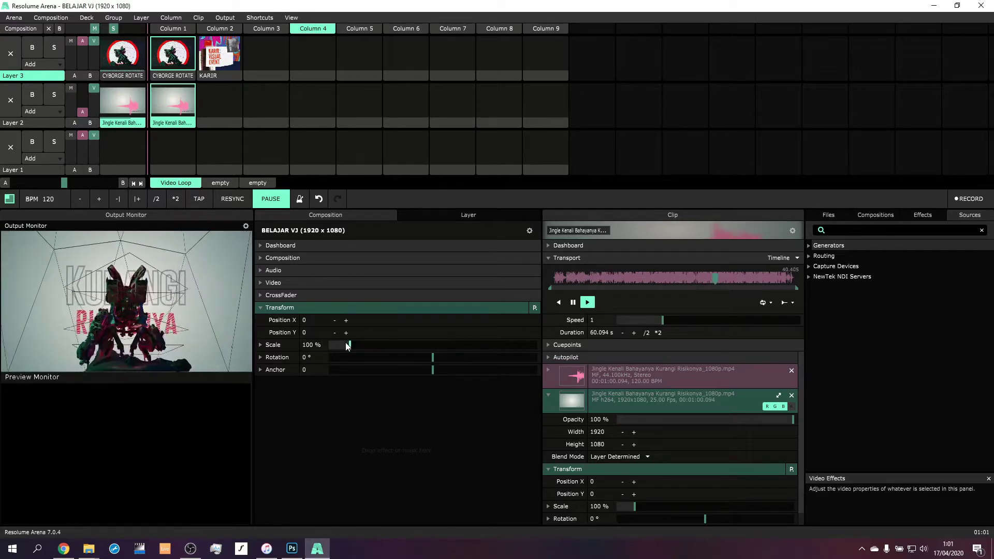
drag(347, 344, 353, 324)
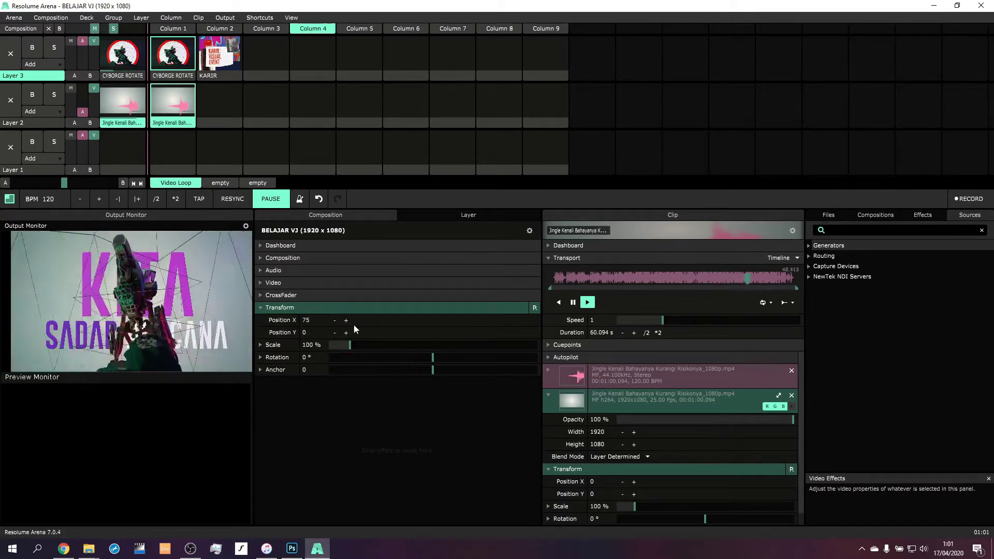
right_click(349, 322)
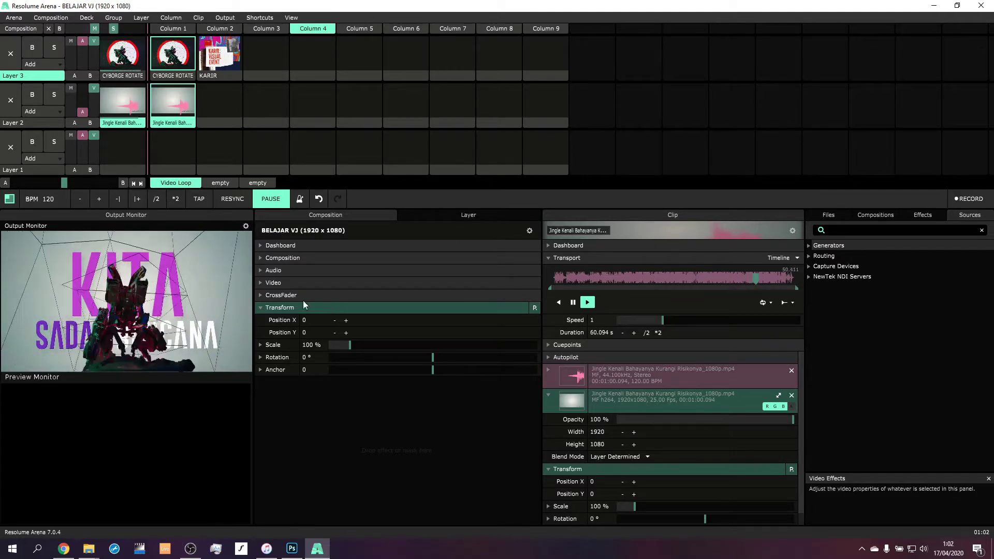
click(290, 307)
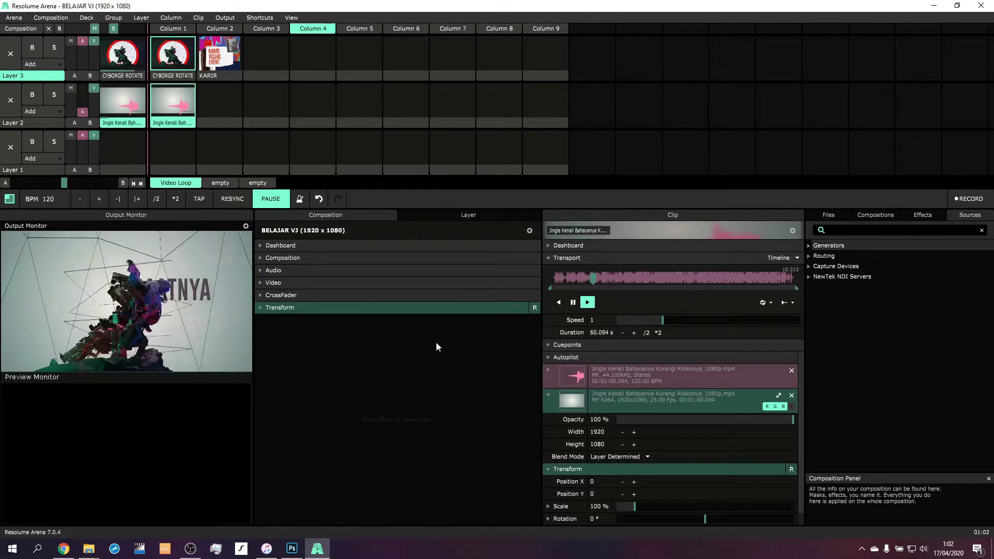
- Review the composition's Transform parameters and examine the Bunga leaf design in Photoshop before returning to Resolume Arena
click(279, 309)
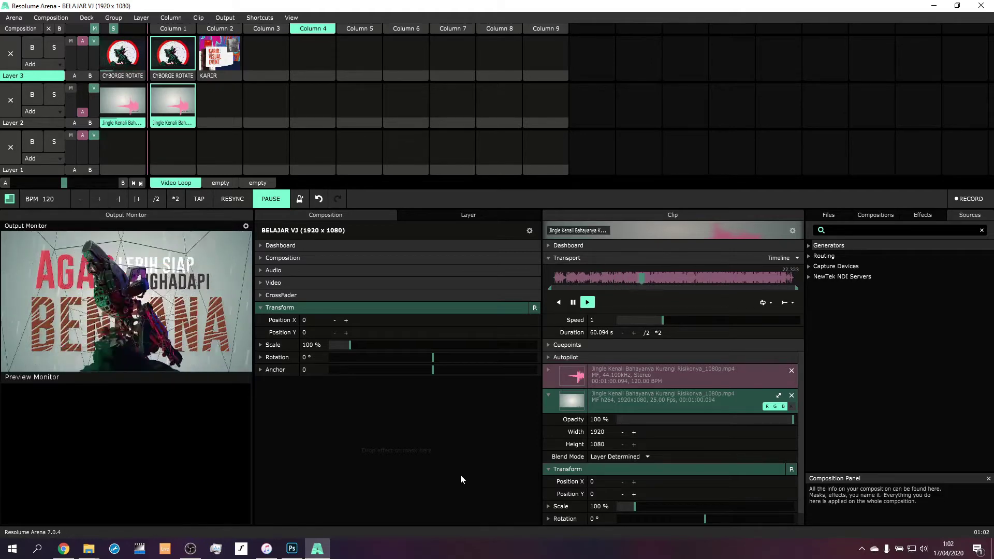
click(293, 550)
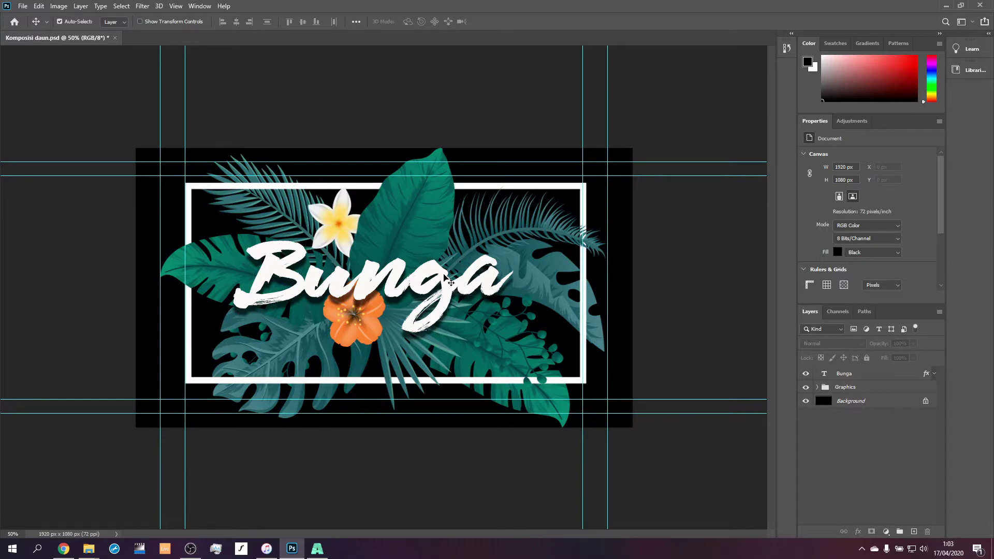
click(318, 548)
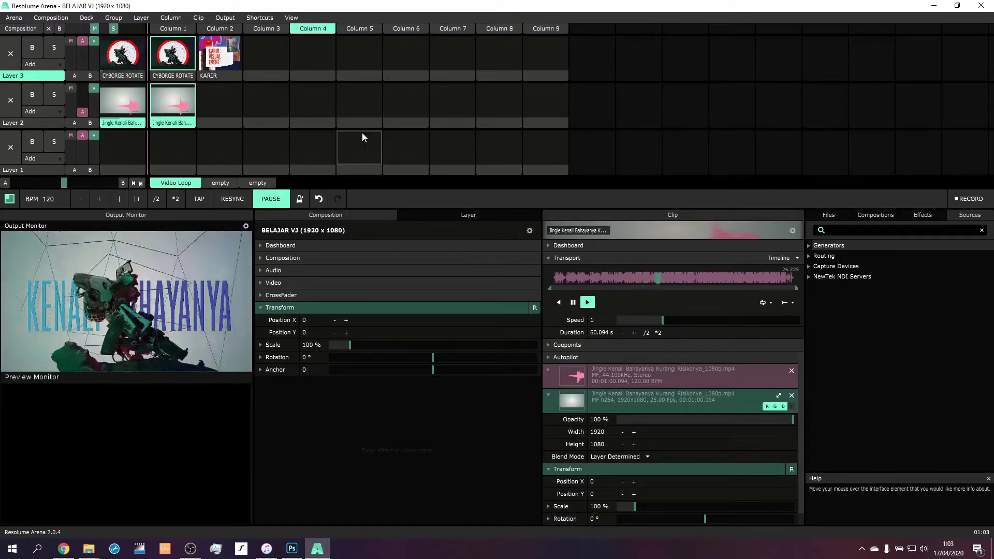
mouse_move(292, 549)
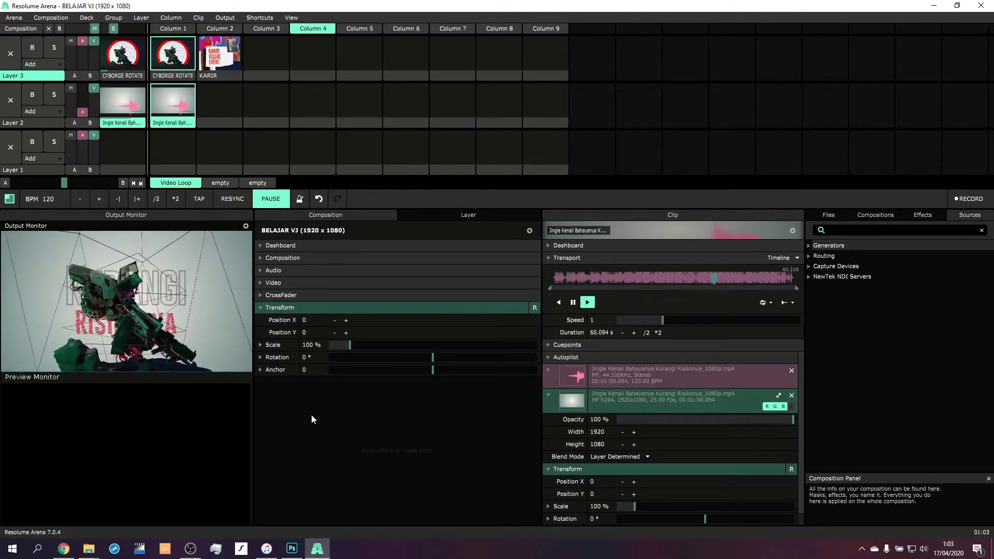
click(277, 309)
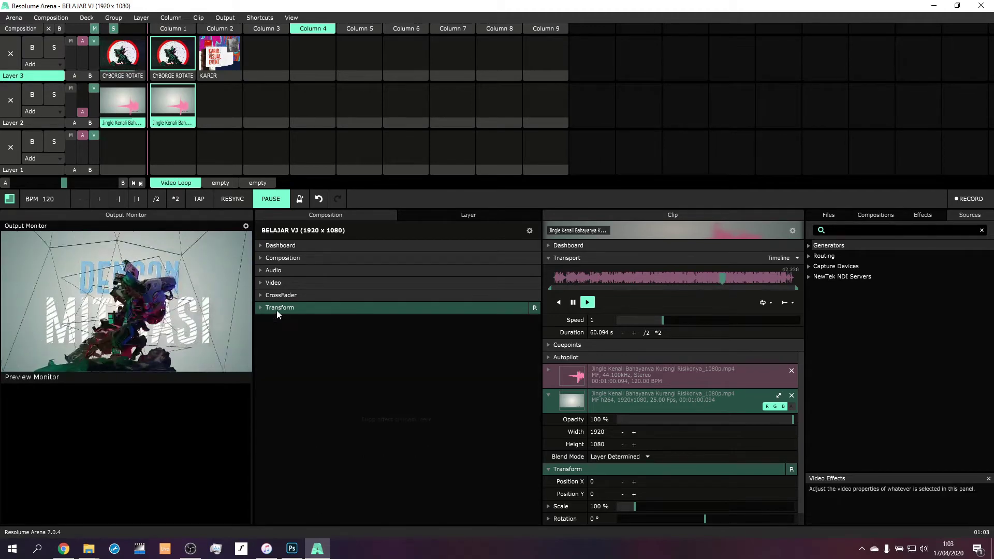
- Expand the PNG folder under Bahan Belajar in the file browser and check its images against the Bunga design in Photoshop
click(835, 211)
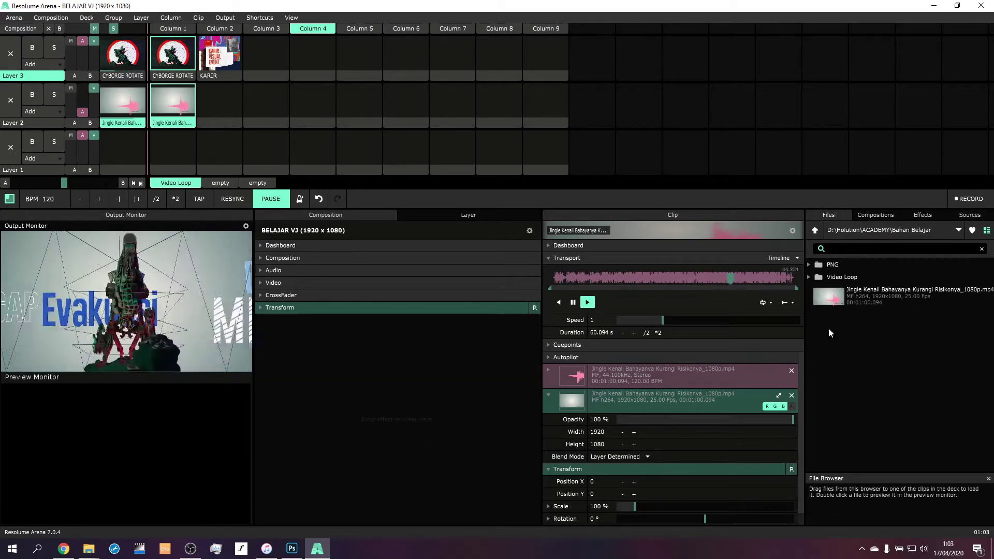
click(810, 265)
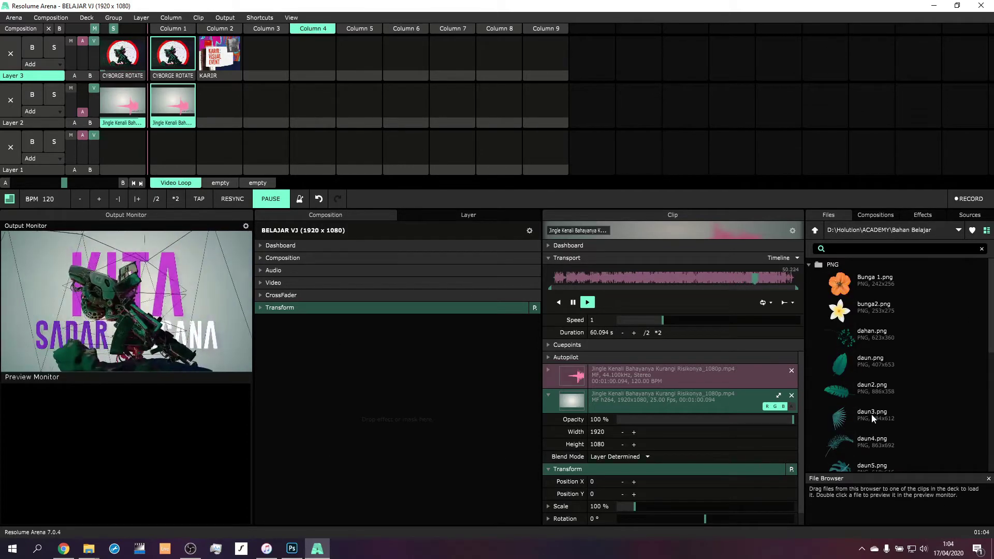
click(292, 548)
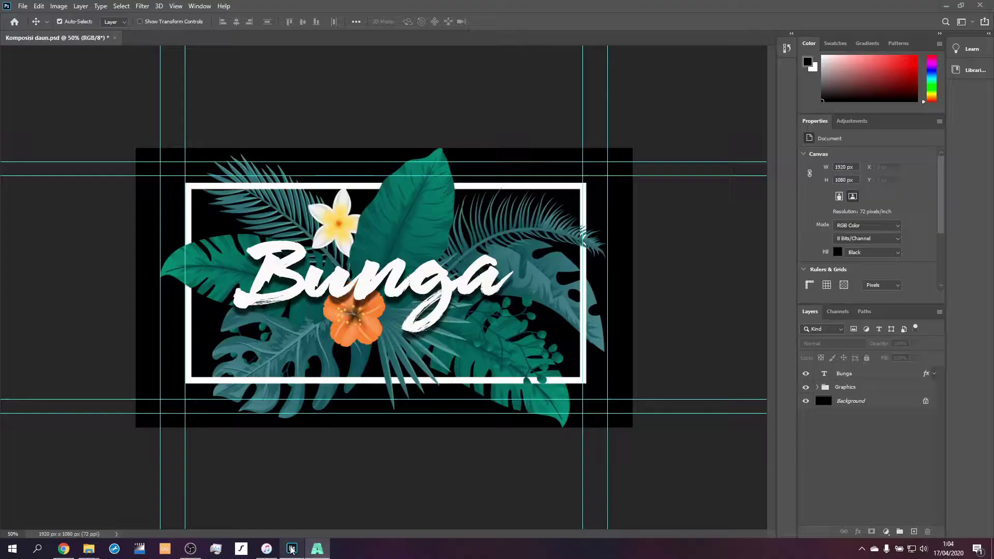
click(318, 549)
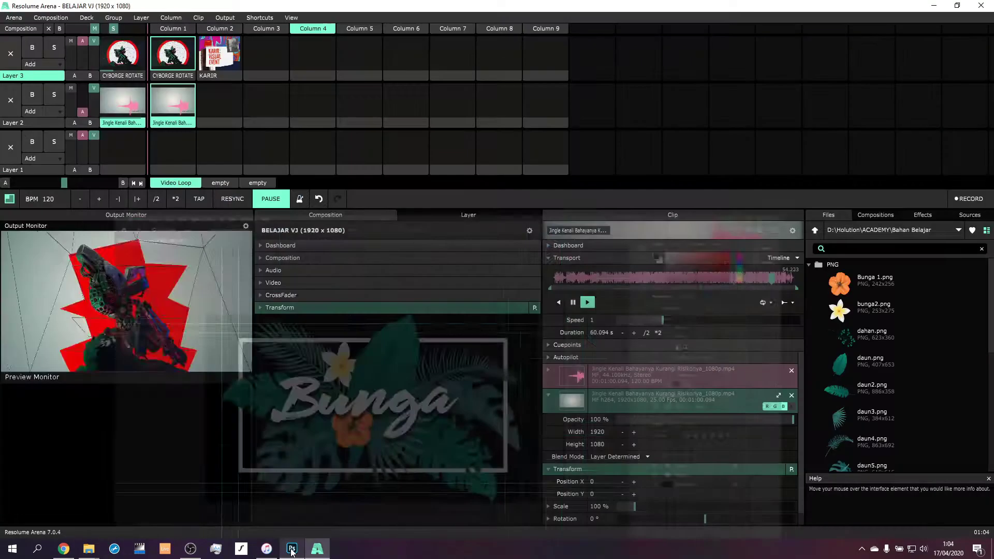
- Load LogoTulisan.png into Layer 3 at Column 4, play the whole column, and show the clip in the preview monitor
scroll(906, 369, down, 5)
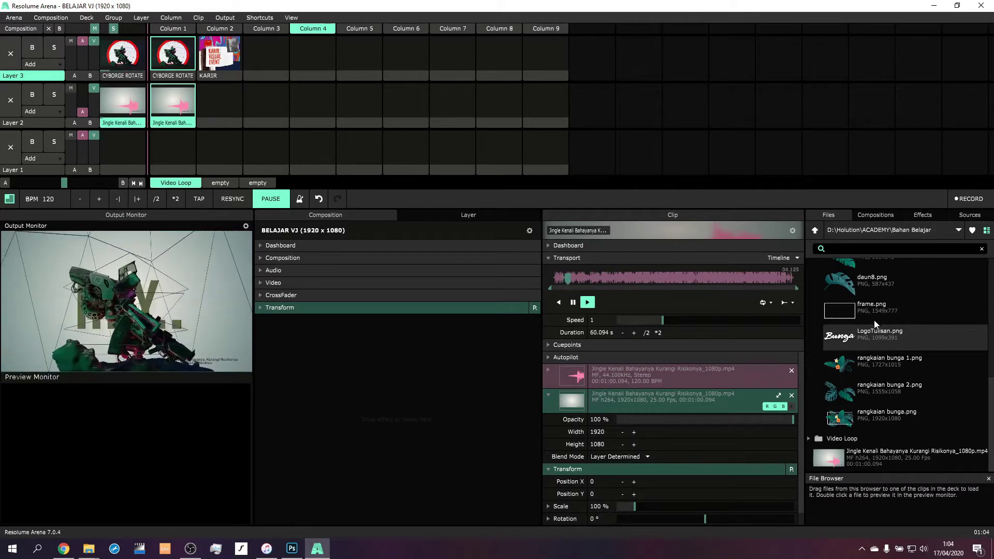
drag(878, 338, 328, 51)
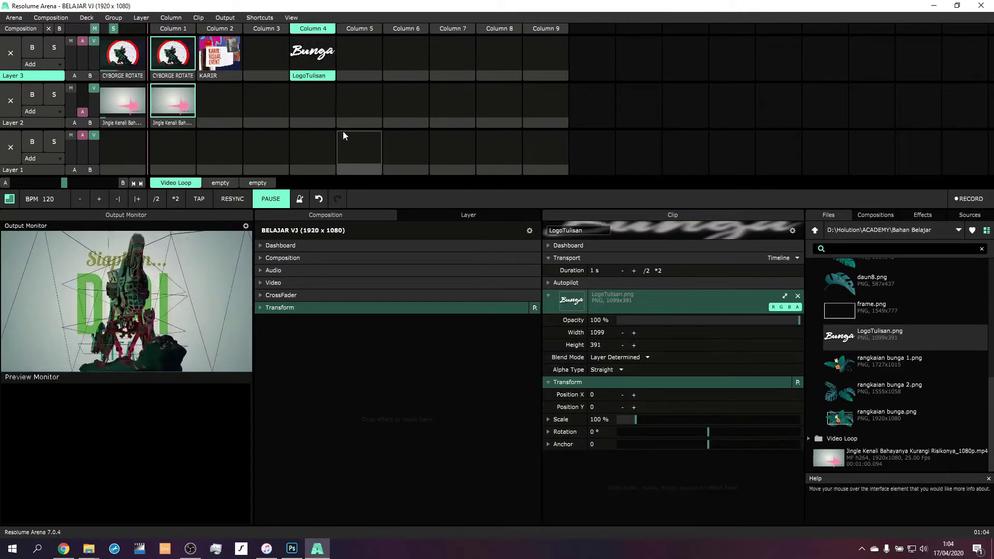
click(323, 57)
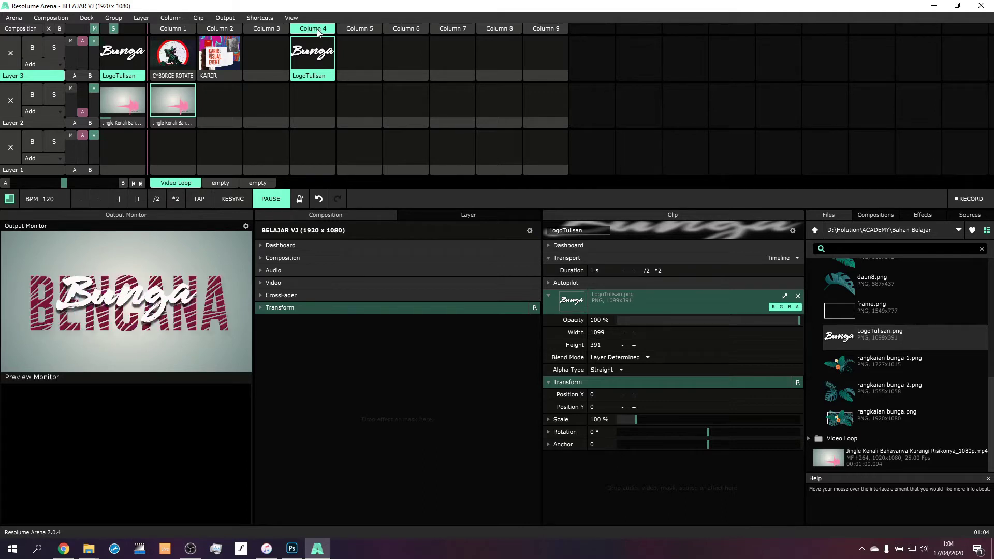
click(318, 31)
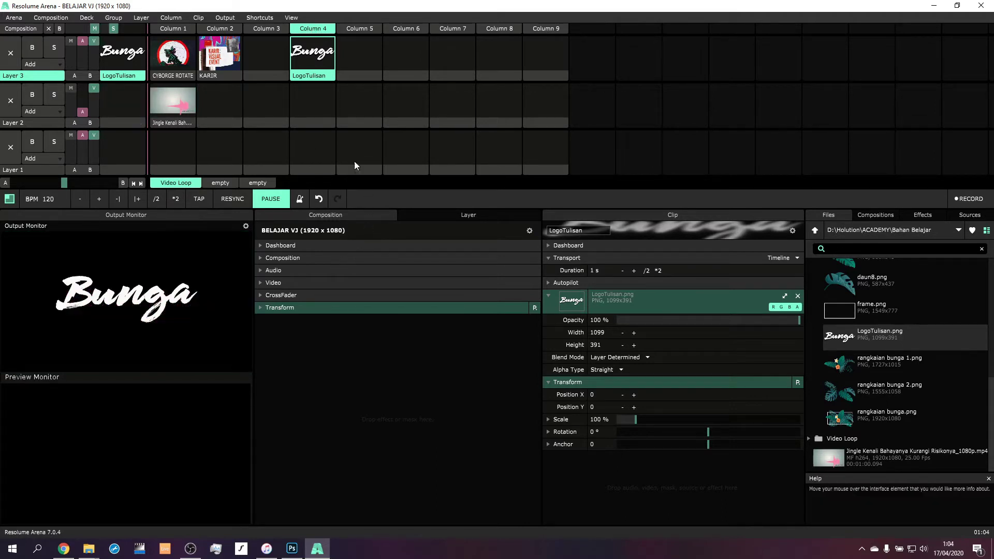
click(309, 76)
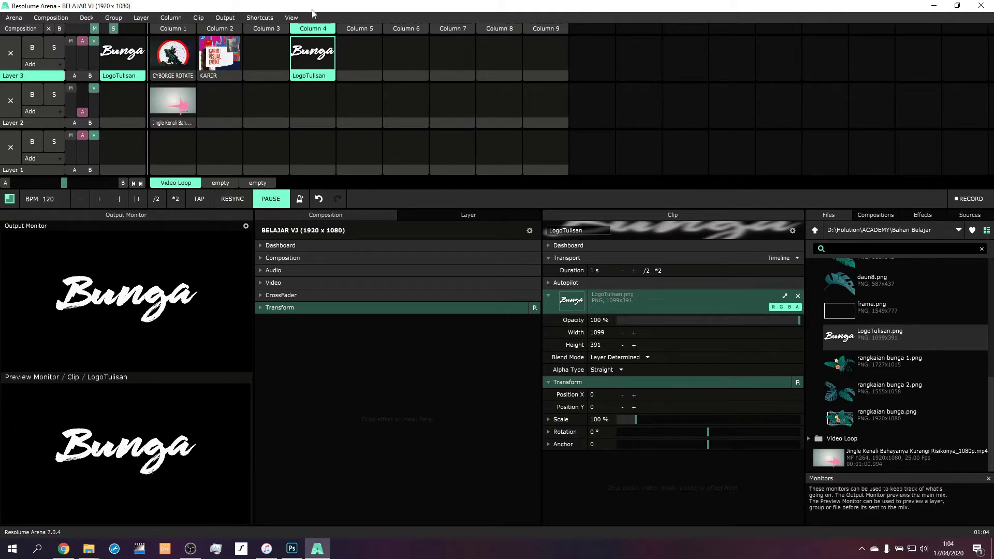
- Try the Dark Grid and Light Grid preview monitor backgrounds in the video preferences, and set the background back to Black
click(291, 17)
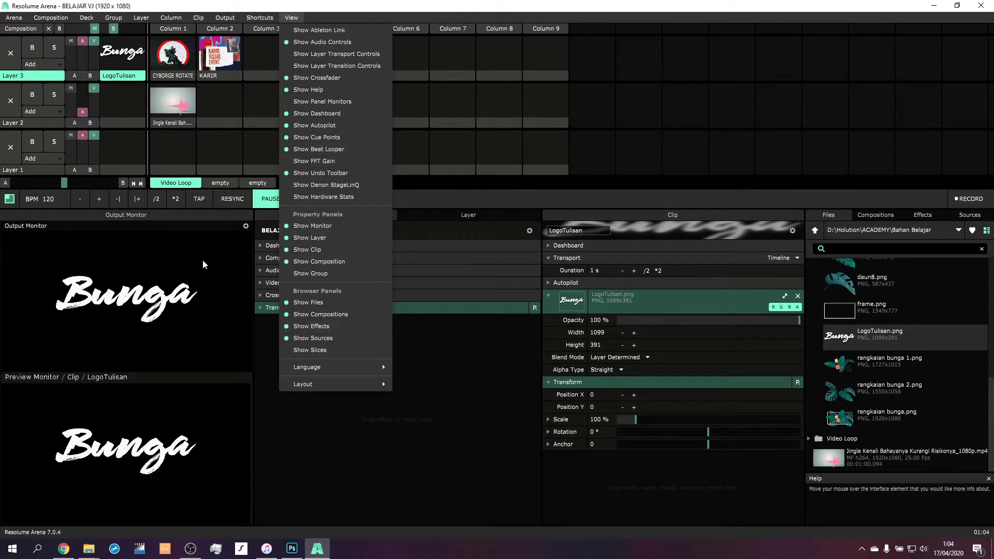
mouse_move(14, 17)
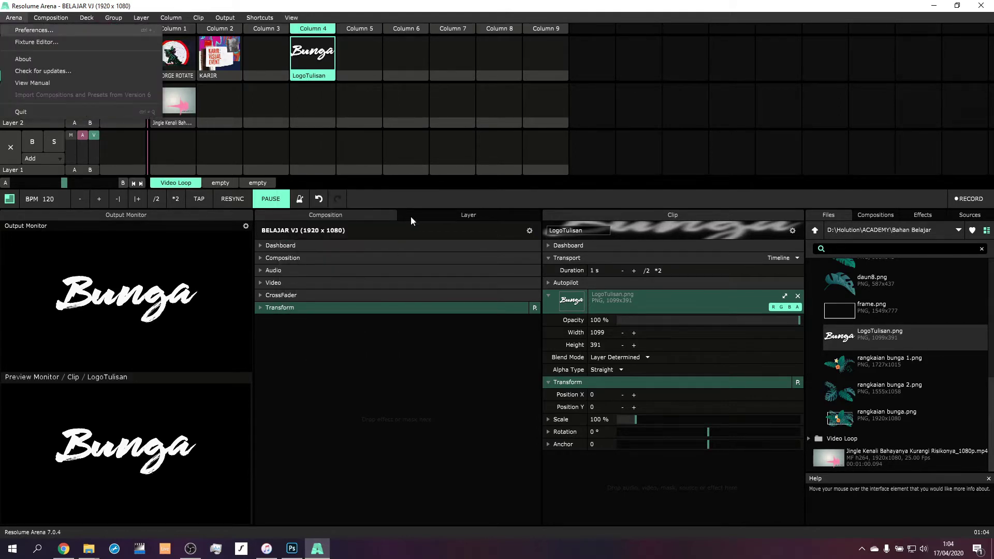
click(374, 160)
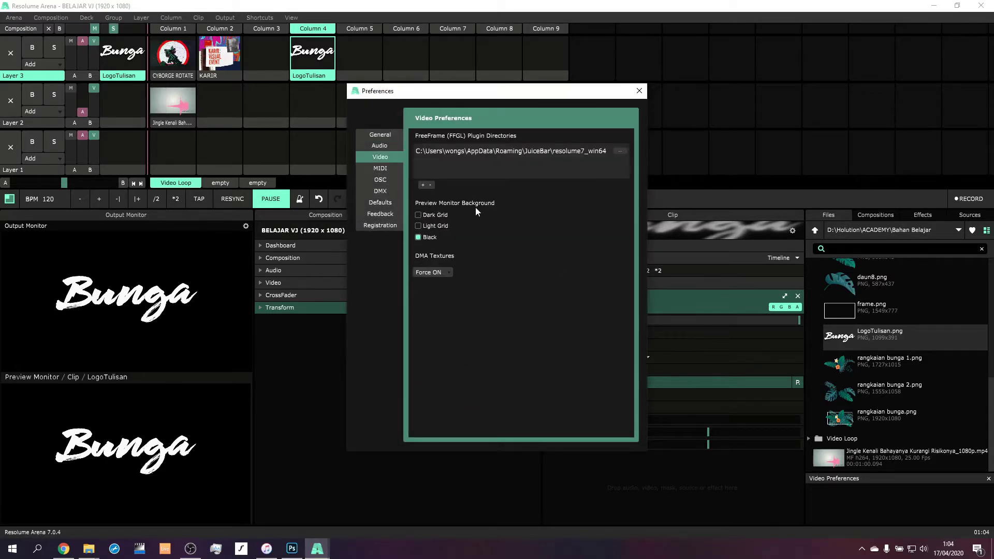
click(418, 215)
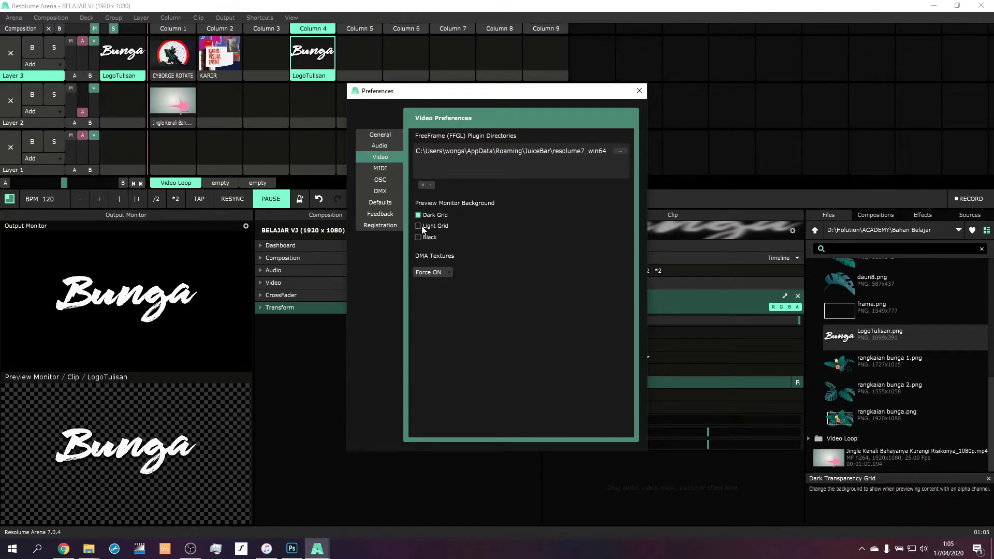
click(419, 226)
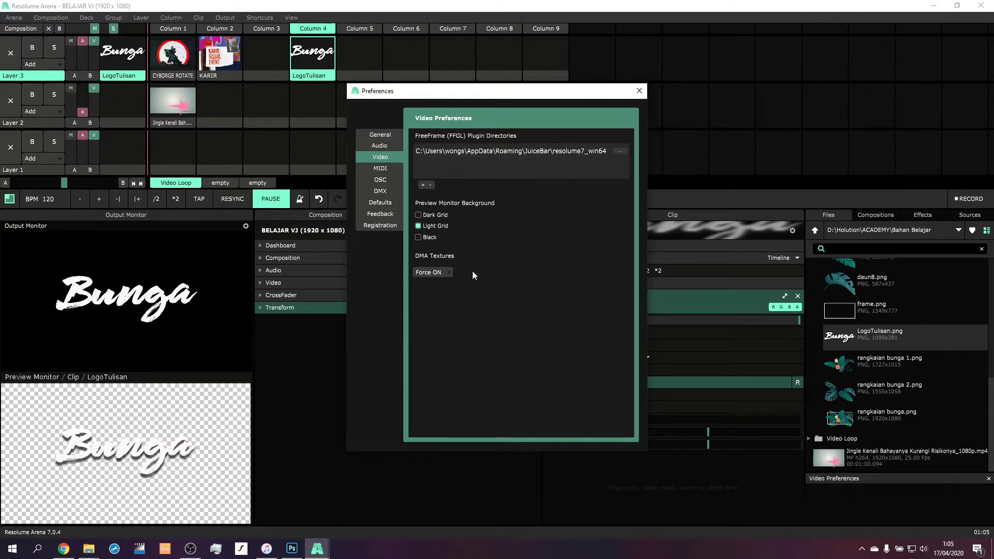
click(418, 215)
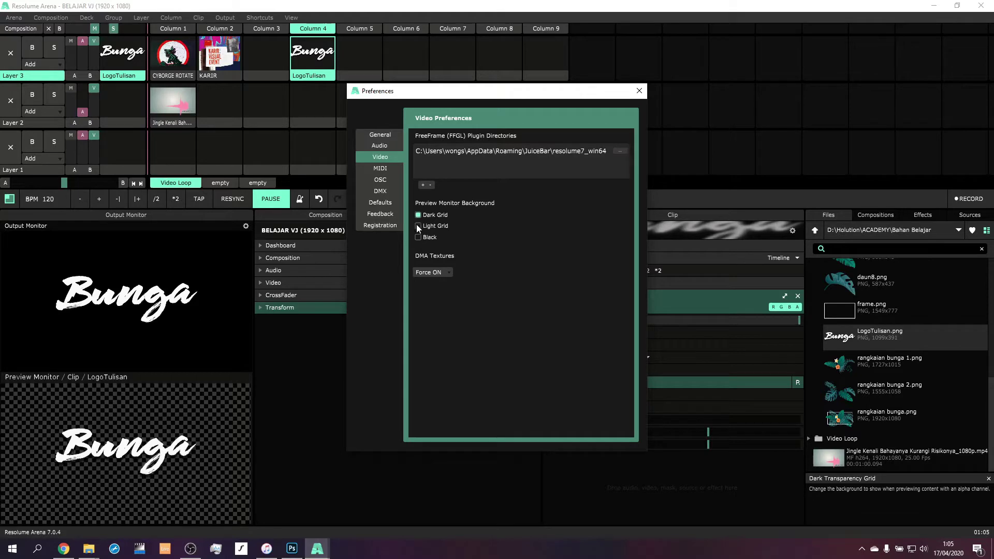
click(418, 226)
click(418, 238)
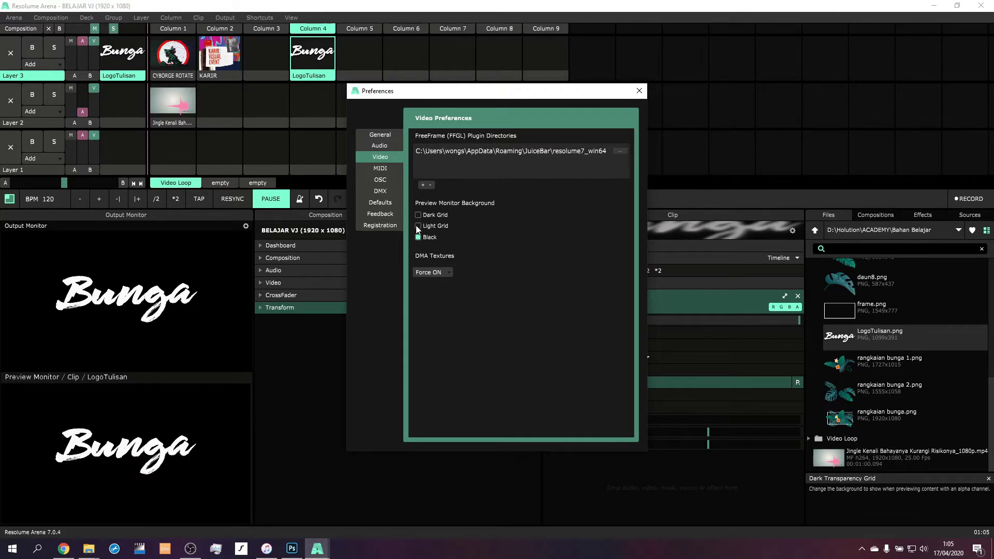
- Compare the Light Grid and Dark Grid preview monitor backgrounds, keep Dark Grid, and close the preferences
click(418, 226)
click(419, 215)
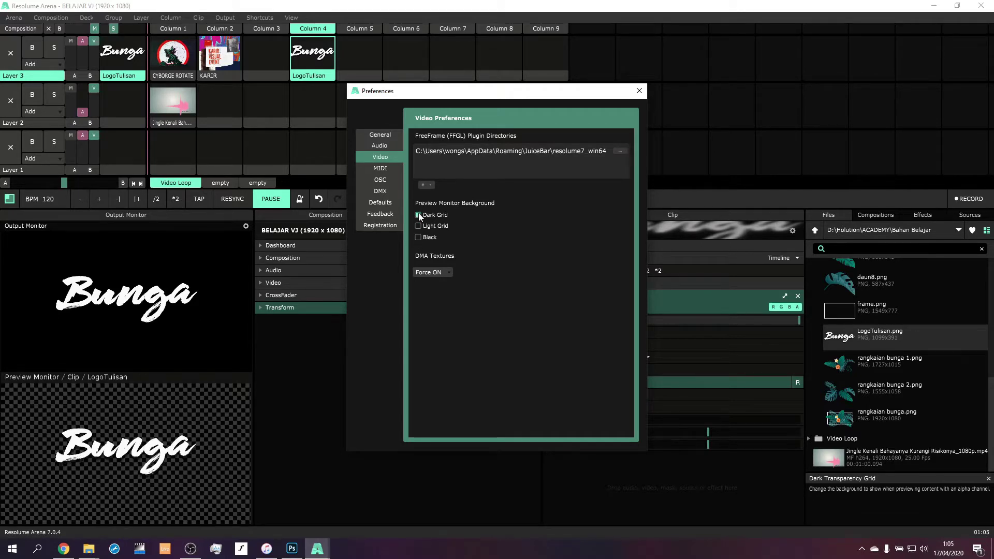
click(419, 227)
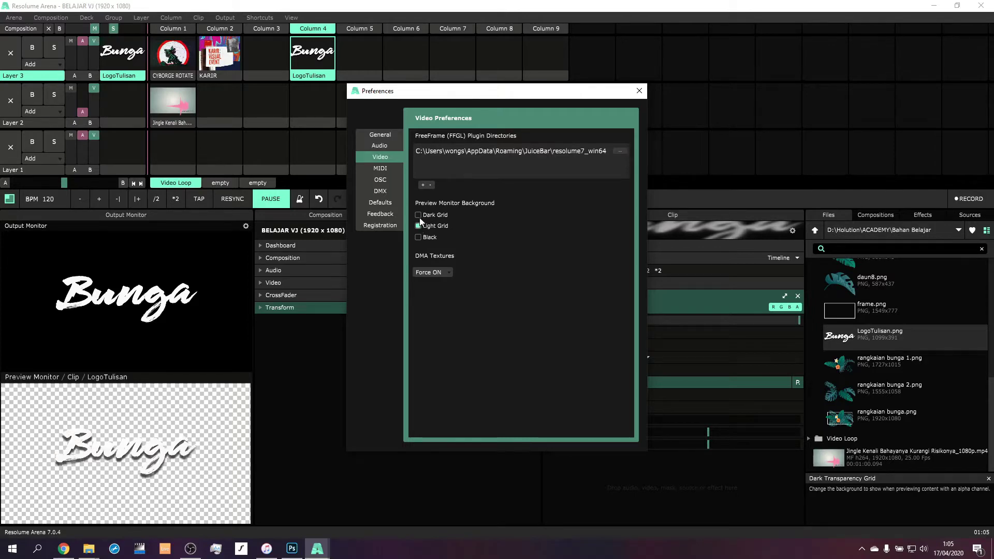
click(419, 215)
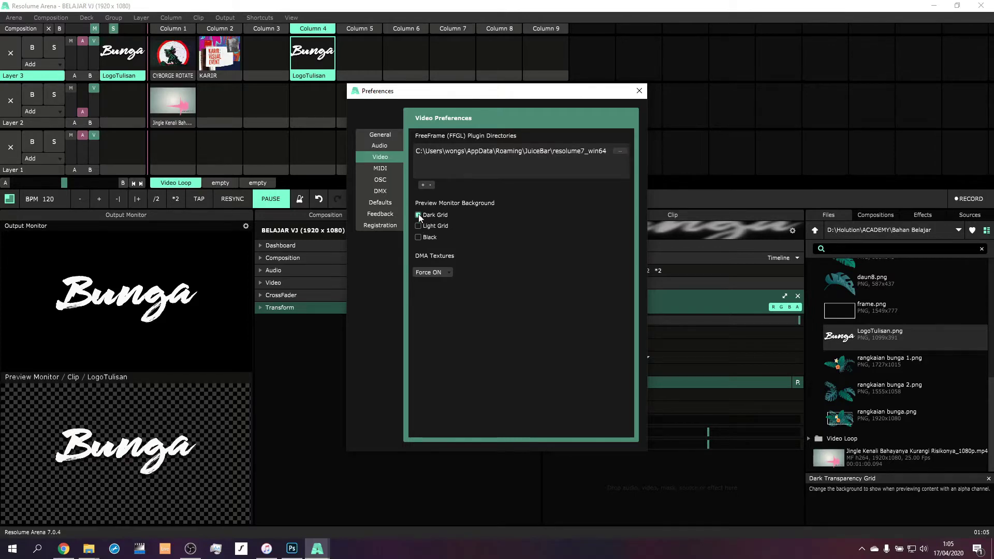
click(639, 91)
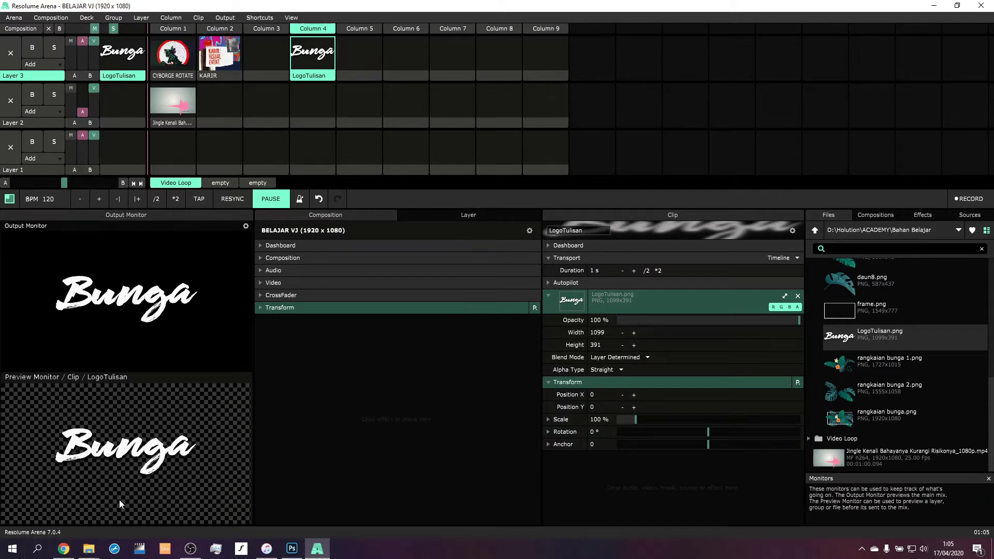
- Preview the CYBORGE ROTATE clip against the grid, then play LogoTulisan and show it in the preview monitor
click(177, 76)
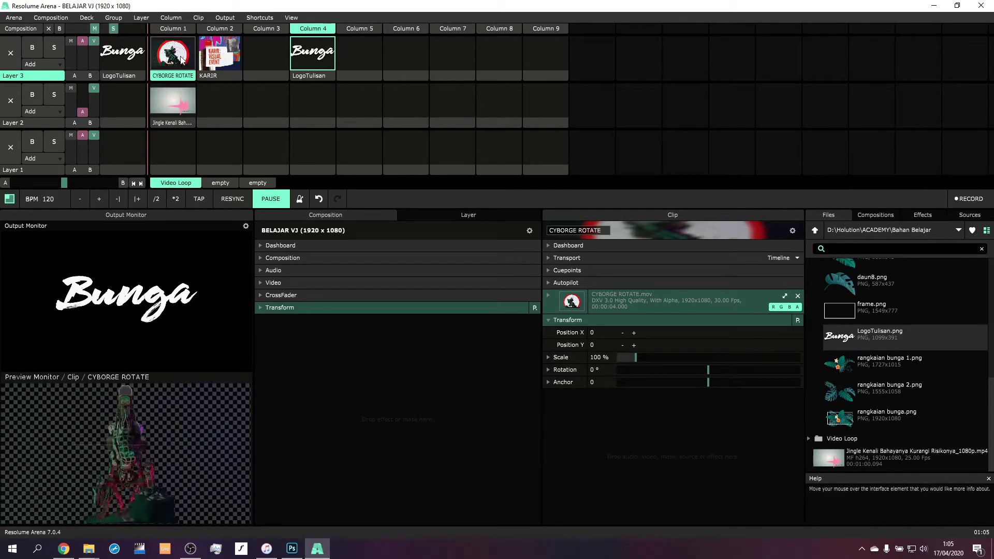
click(325, 55)
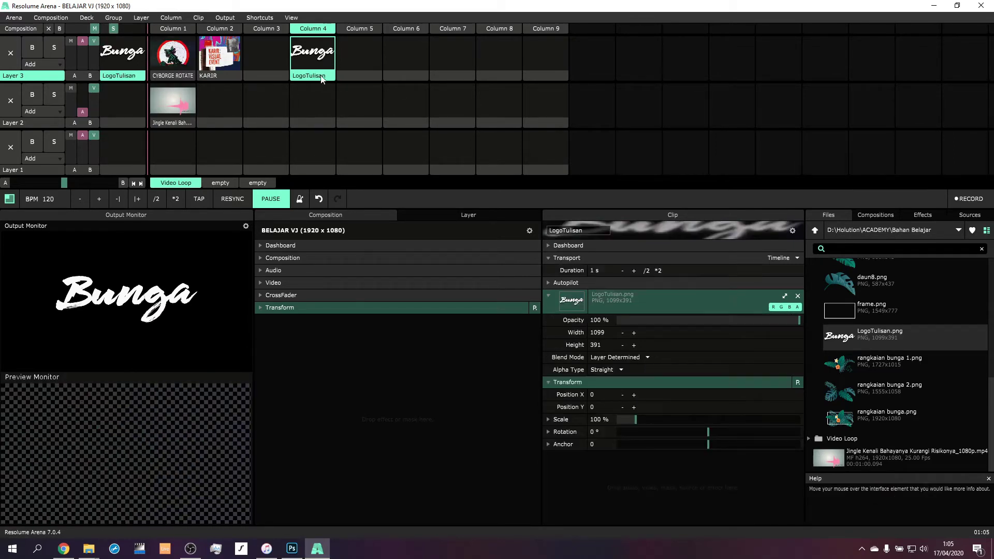
click(319, 79)
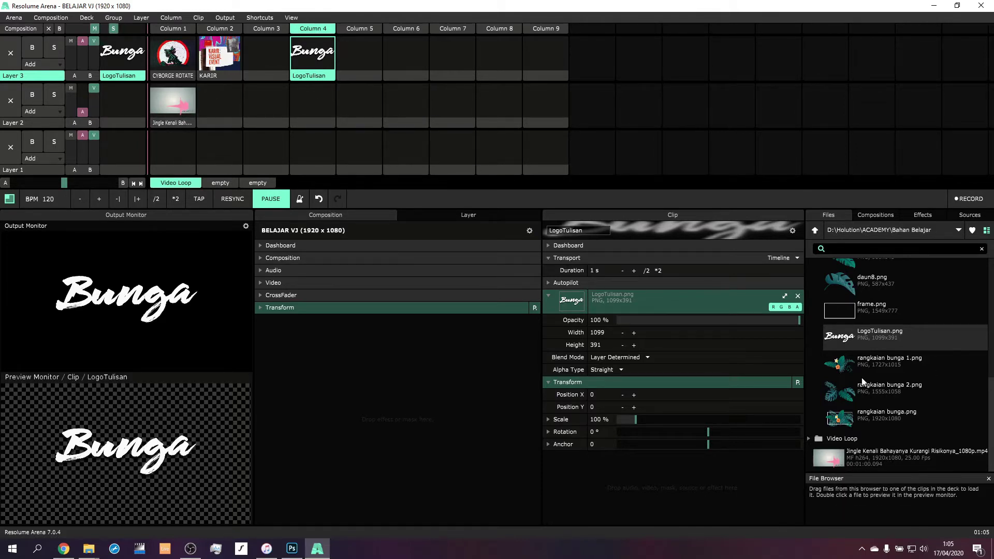
- Load rangkaian bunga.png into Layer 2 at Column 4, play it with the LogoTulisan clip, and select the empty Layer 1 slot below
drag(874, 420, 326, 107)
click(326, 106)
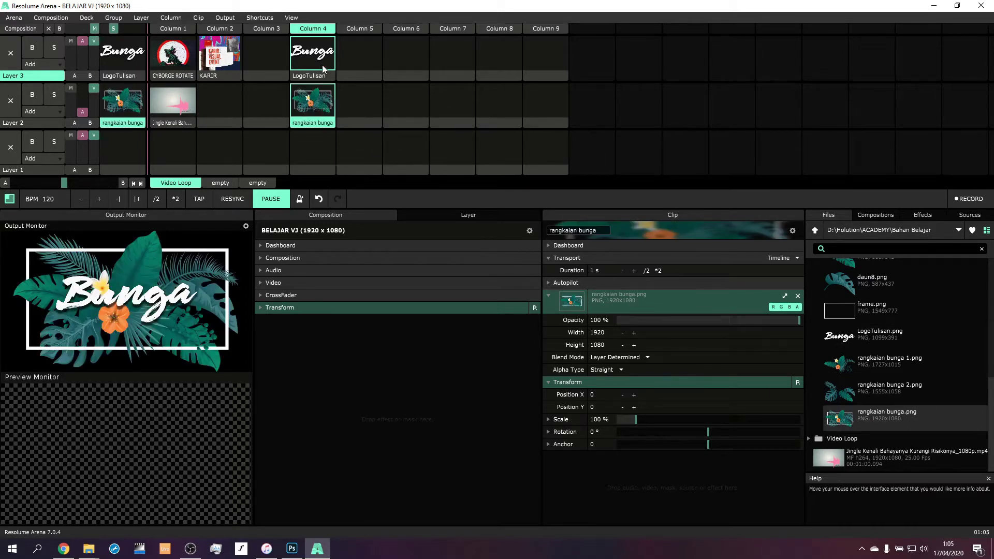
click(322, 62)
click(316, 110)
click(301, 57)
click(300, 100)
click(304, 144)
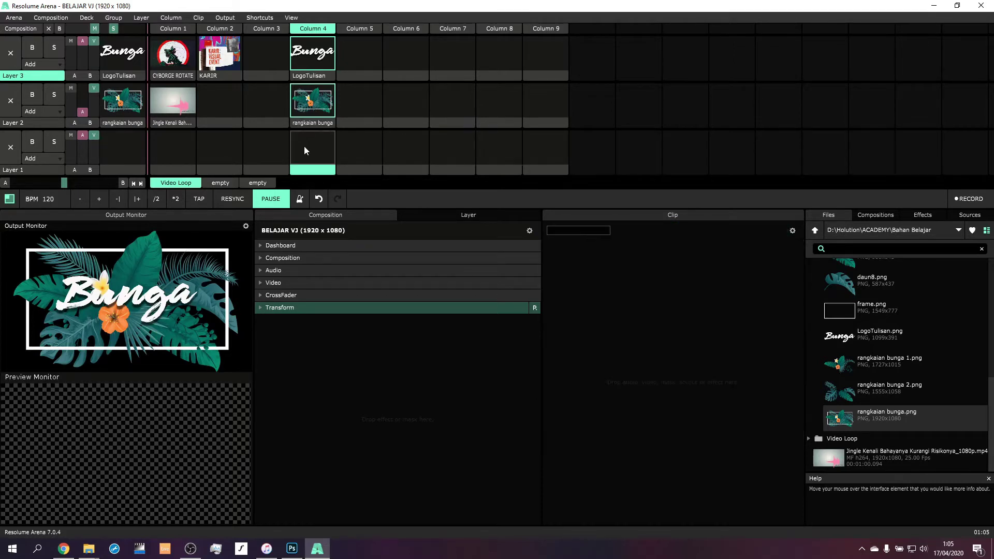
- Look at the available effects and sources, and return to the file browser
click(941, 219)
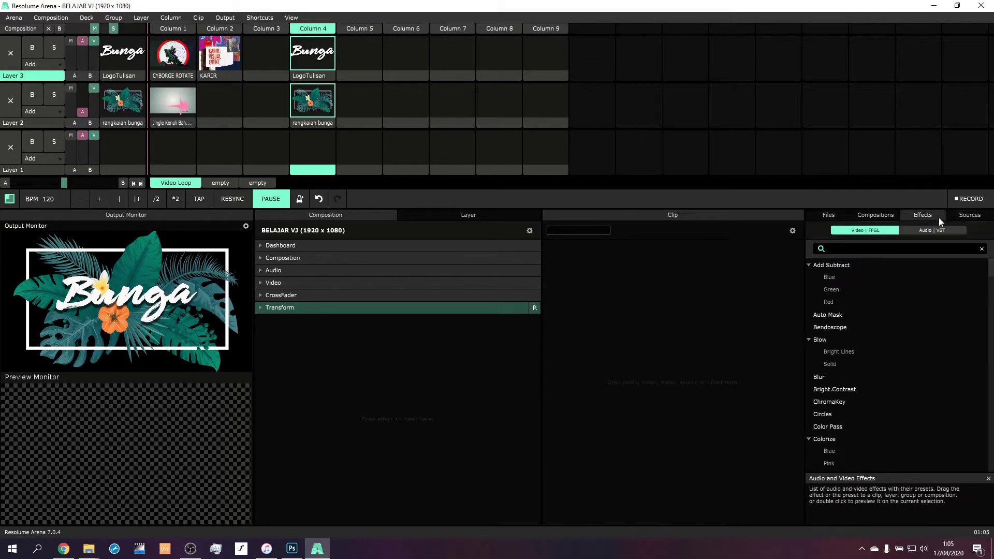
click(970, 217)
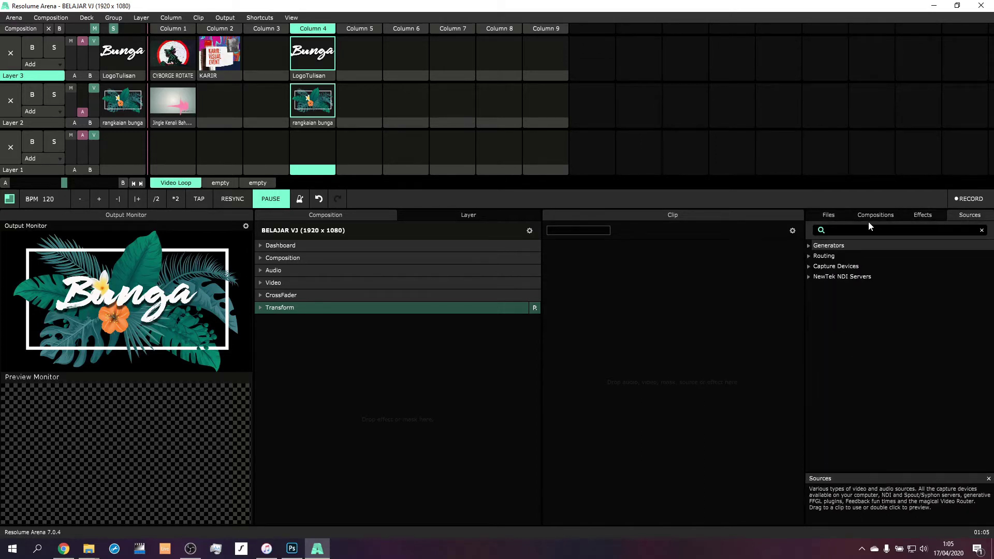
click(828, 214)
click(970, 215)
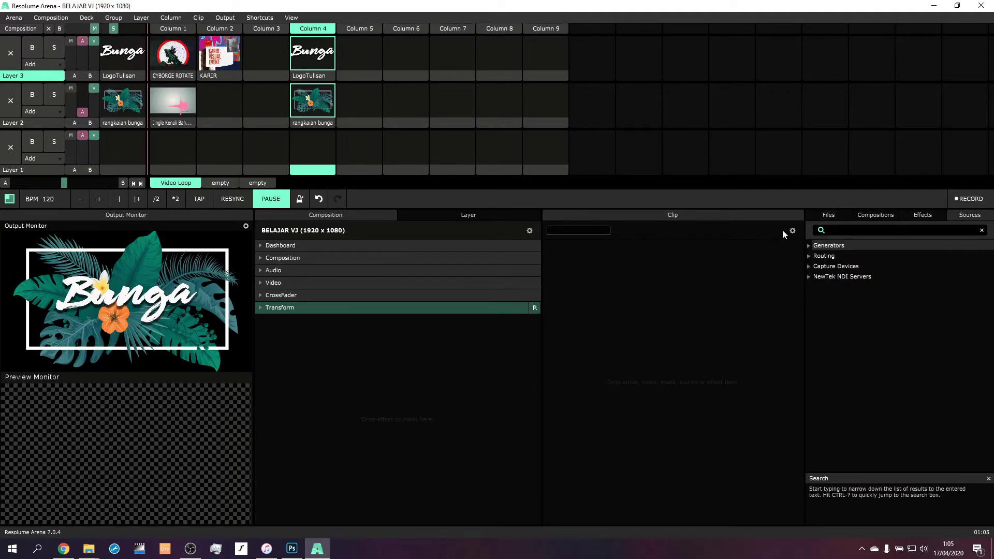
click(821, 217)
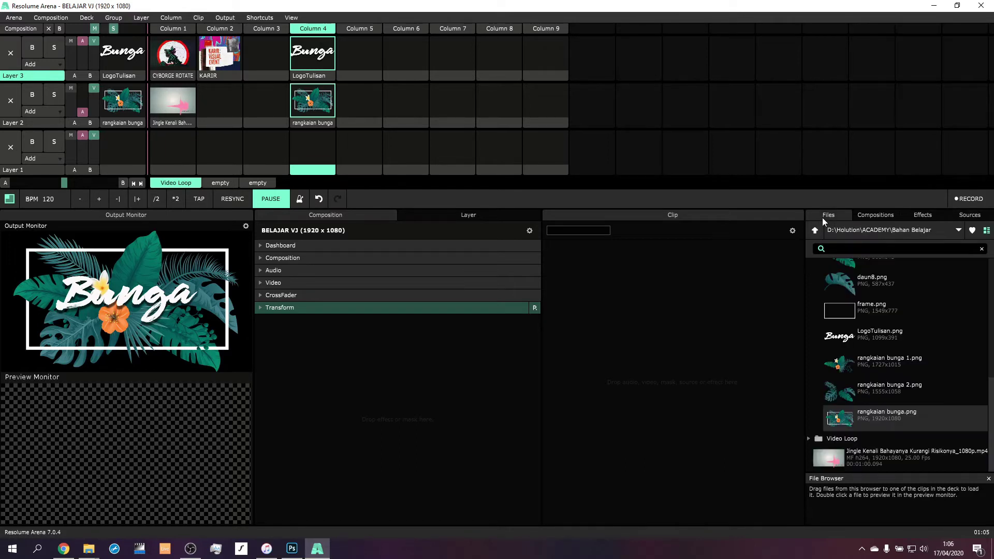
- Load ZOOM H RED GOLD dxv alpha.mov from the Video Loop folder into Layer 1 at Column 4 and set its playback speed to 0.62
click(810, 439)
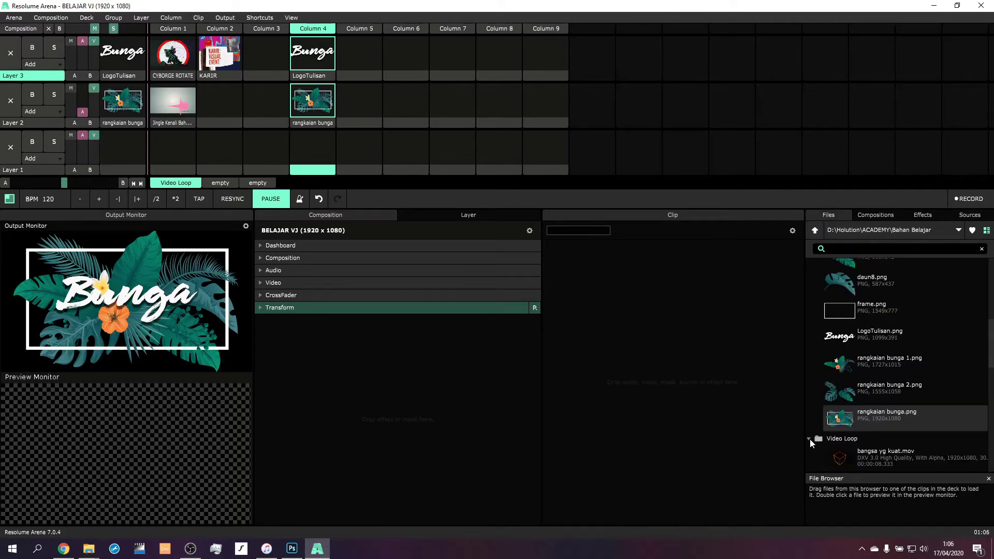
scroll(870, 422, down, 5)
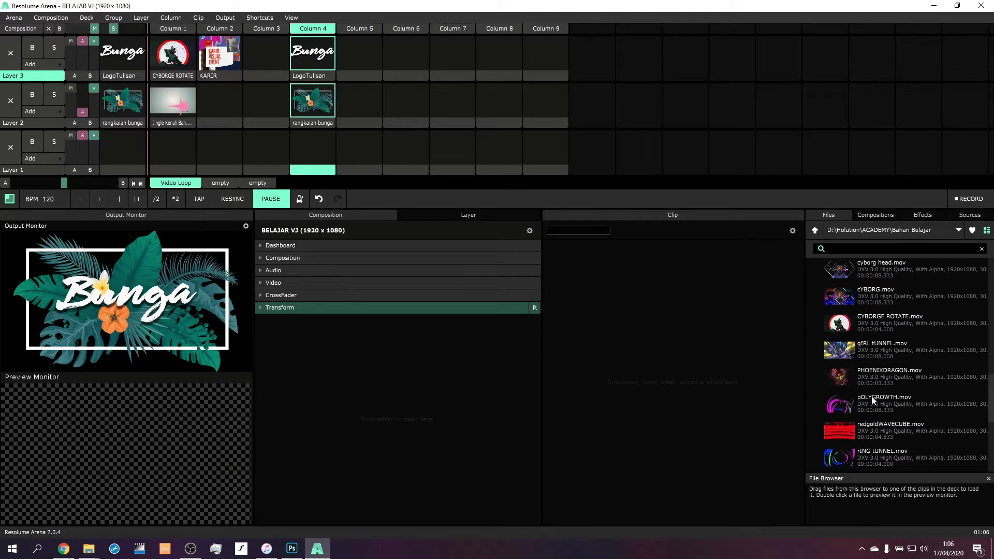
scroll(883, 409, down, 4)
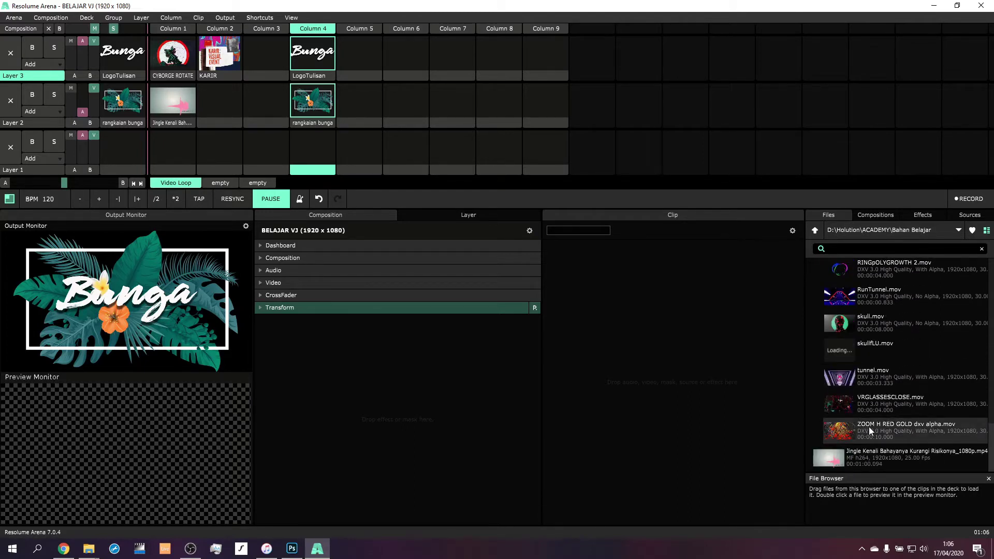
drag(874, 428, 321, 144)
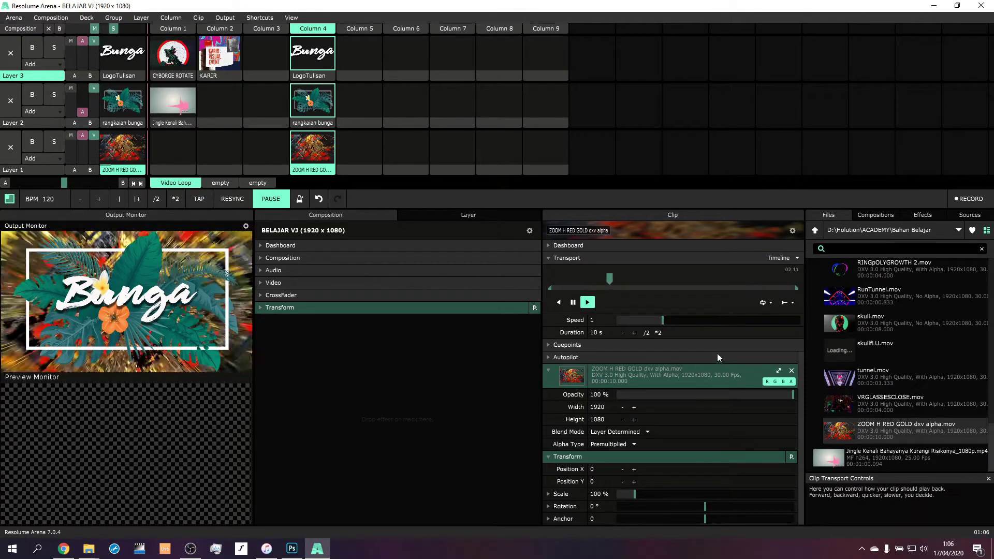
mouse_move(655, 322)
mouse_down()
mouse_move(633, 324)
mouse_move(654, 325)
mouse_up()
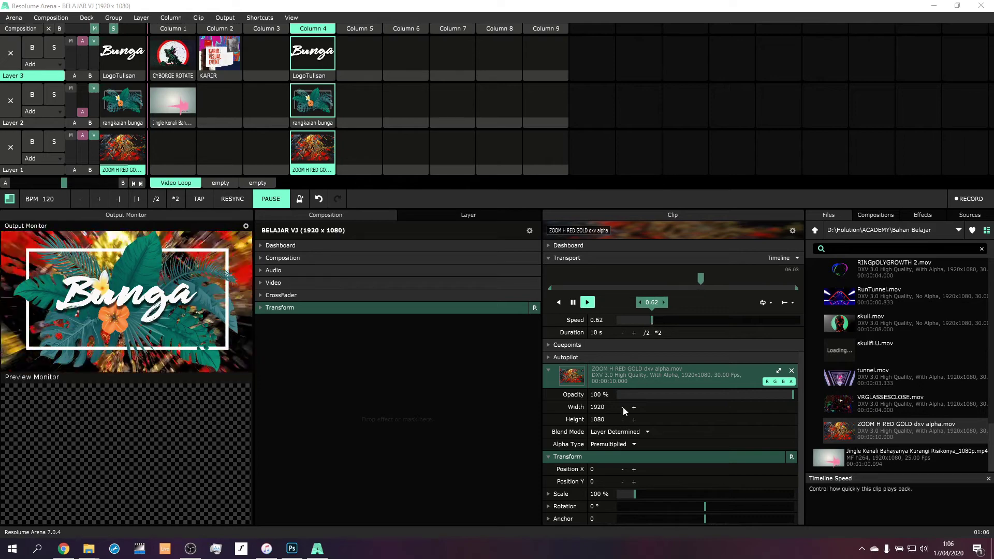
- Clear the logo by playing Layer 3's empty Column 5 slot, replay all of Column 4, and review its clips' properties
click(321, 64)
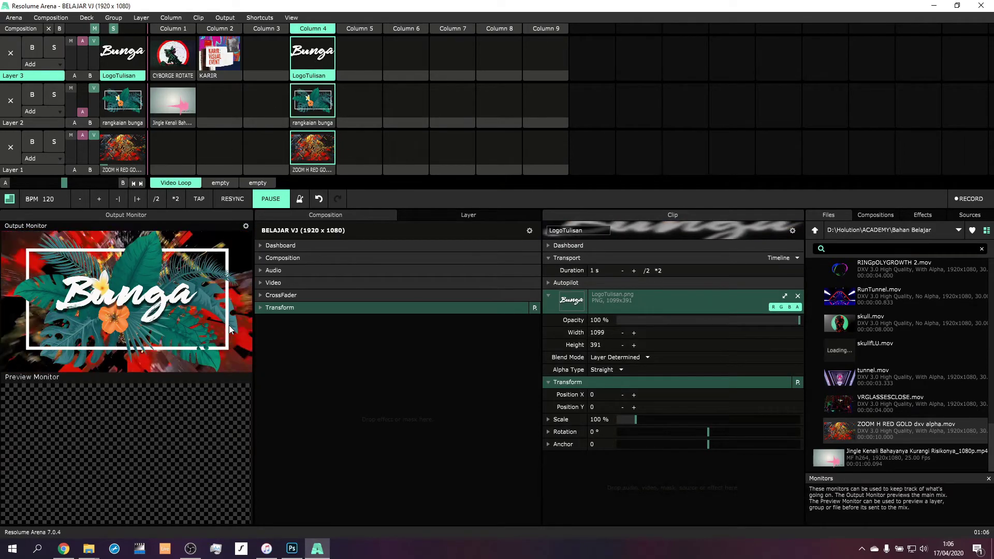
click(350, 57)
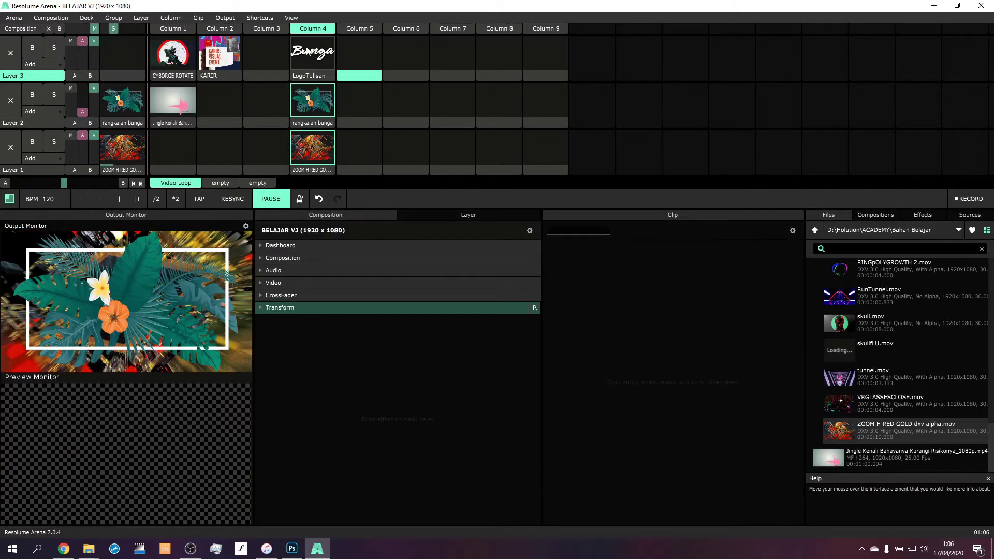
click(309, 32)
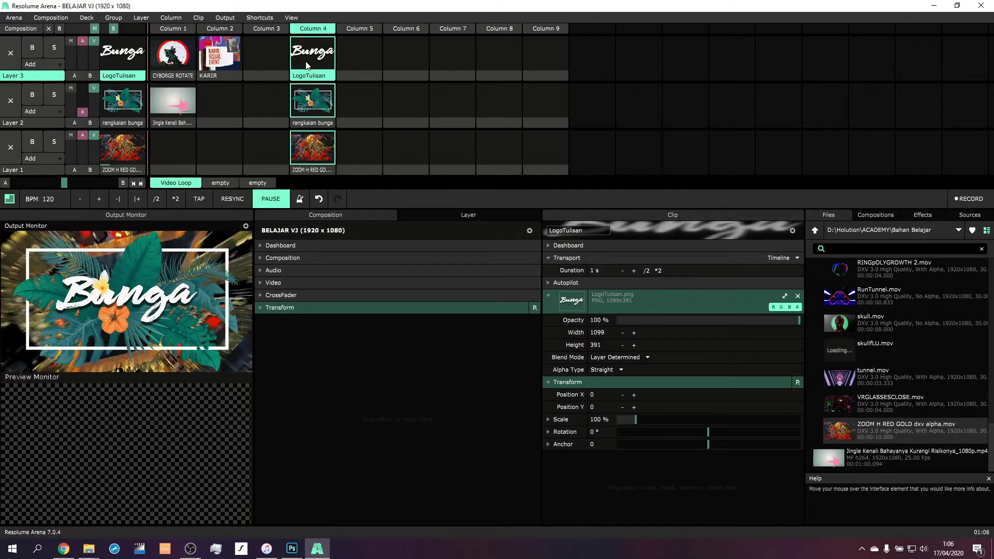
click(328, 123)
click(311, 169)
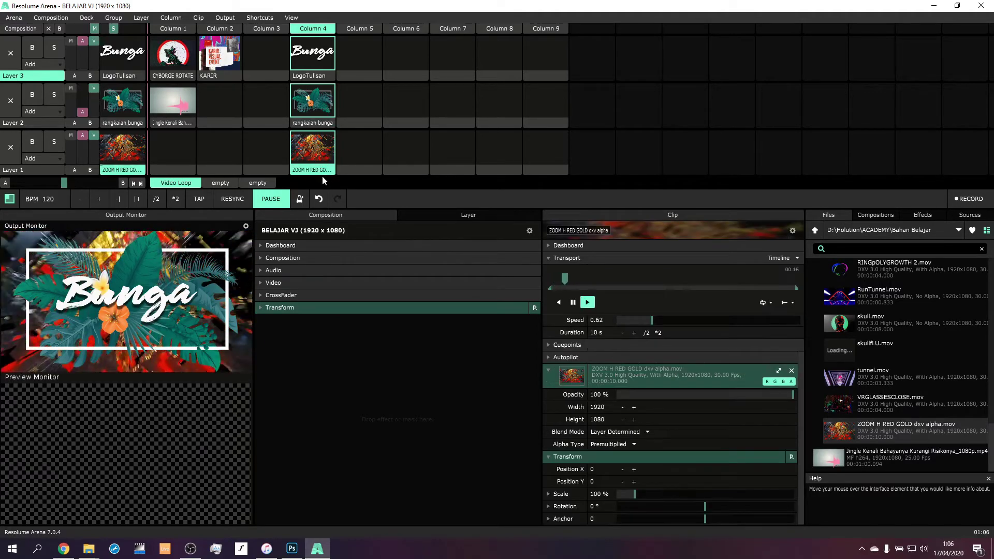
click(307, 30)
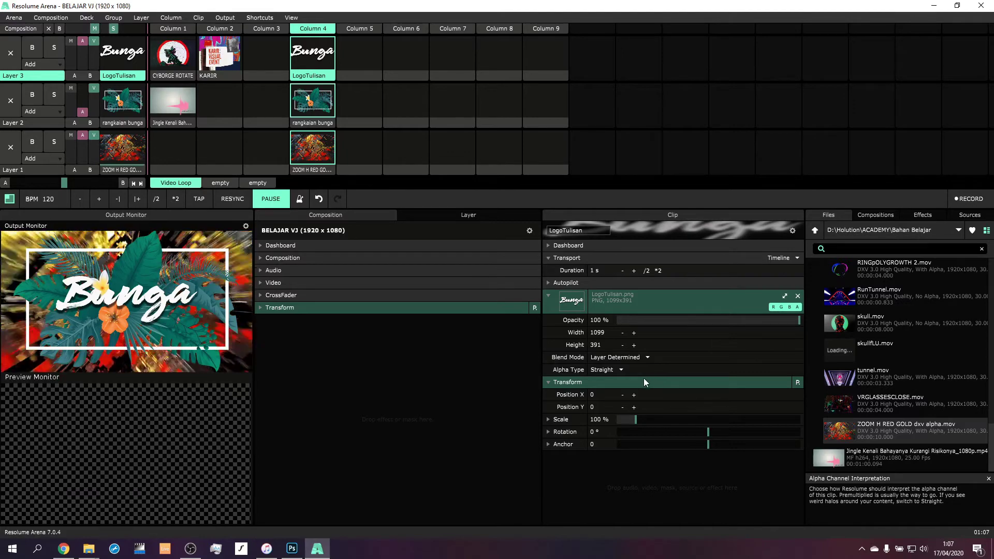
- Examine the Bunga design in Photoshop, then return to Resolume Arena and browse to the flower and leaf images in the PNG folder
click(289, 550)
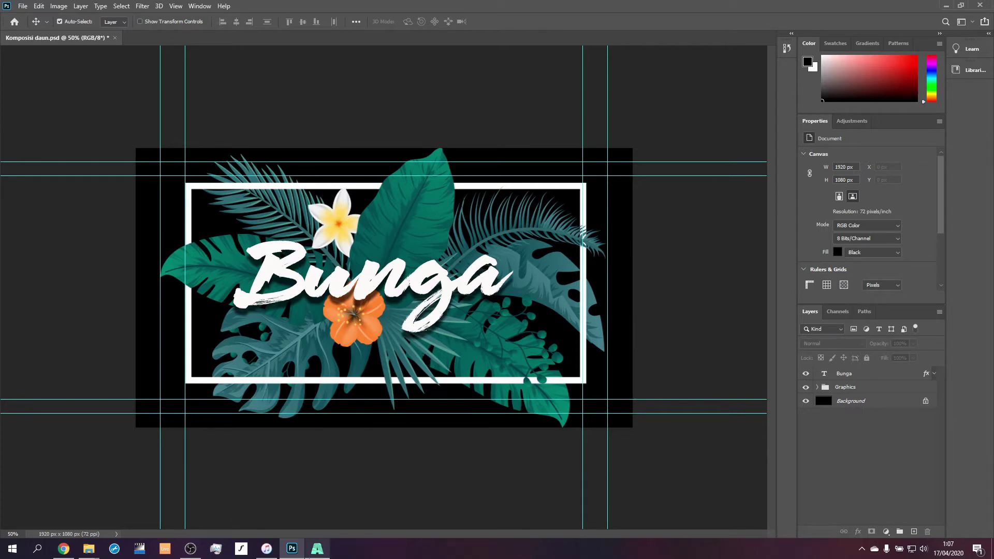
click(318, 552)
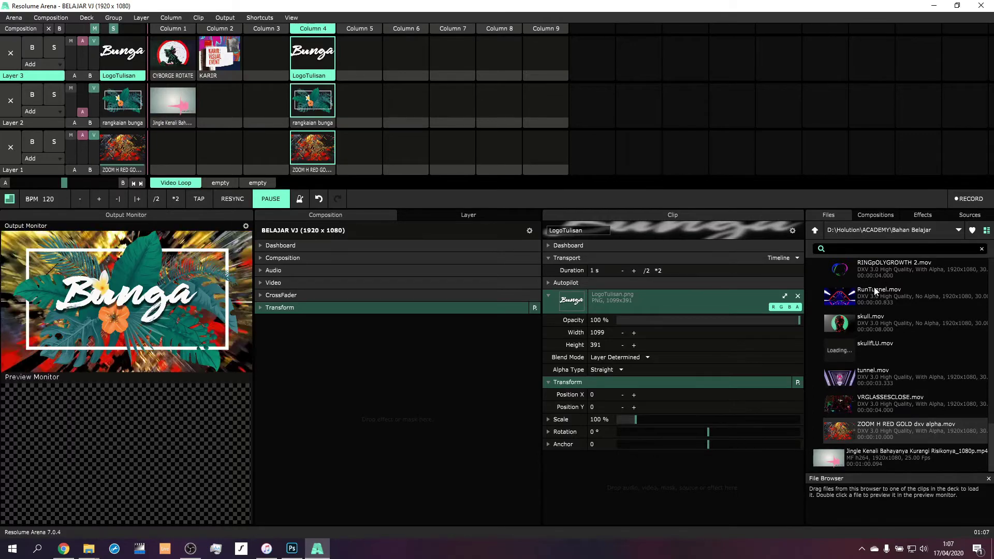
scroll(887, 312, down, 5)
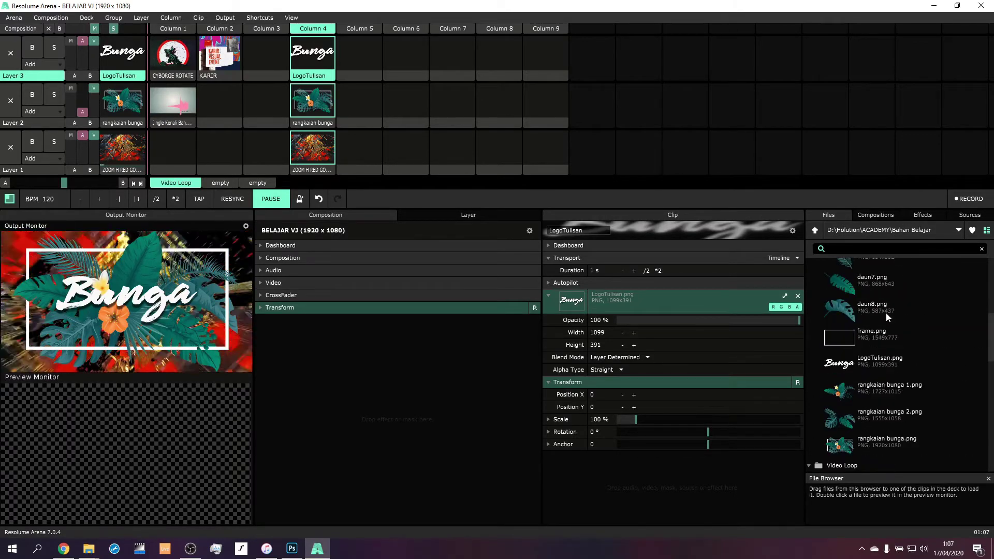
scroll(855, 391, up, 4)
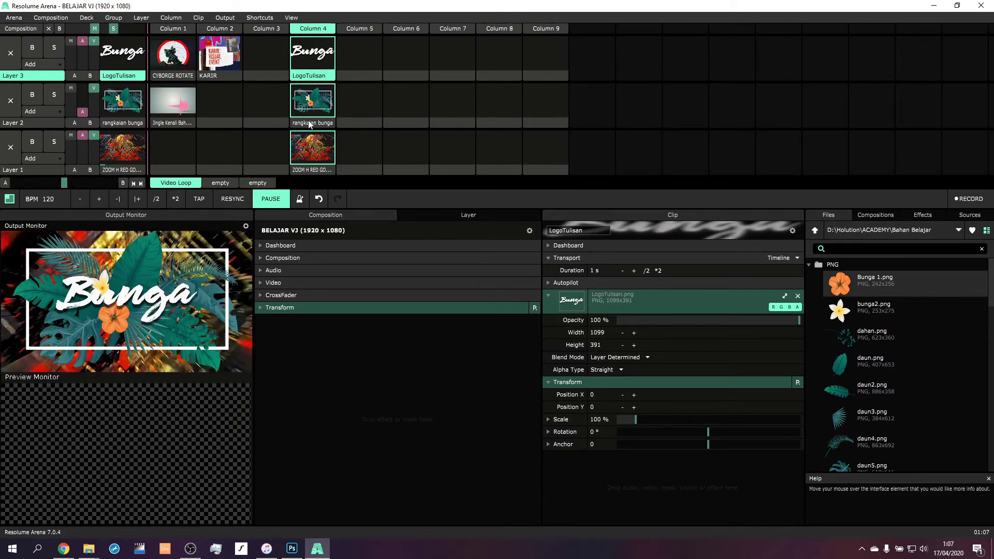
- Add a new layer above Layer 3 with its video opacity at 100%, and enlarge the clip grid to show all four layers
click(29, 171)
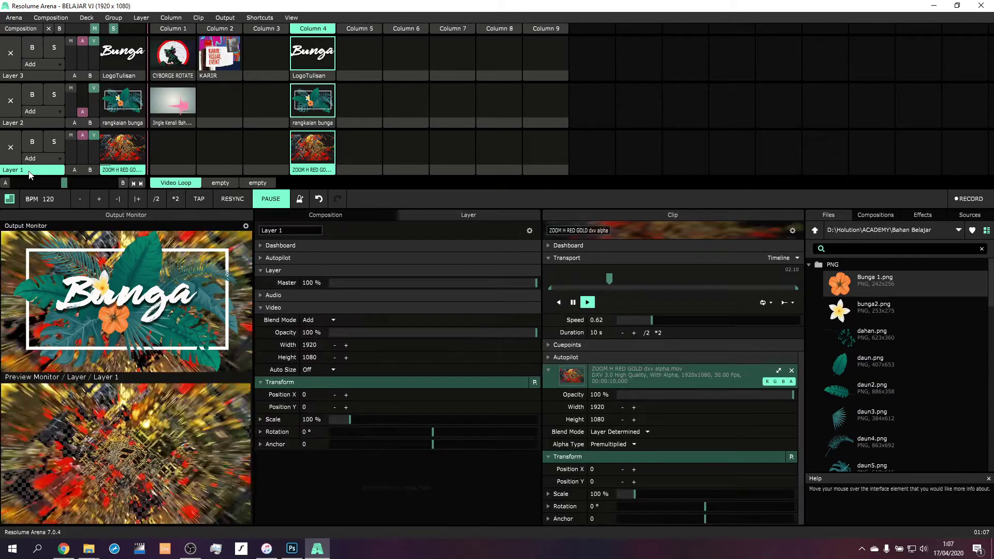
right_click(29, 171)
click(55, 190)
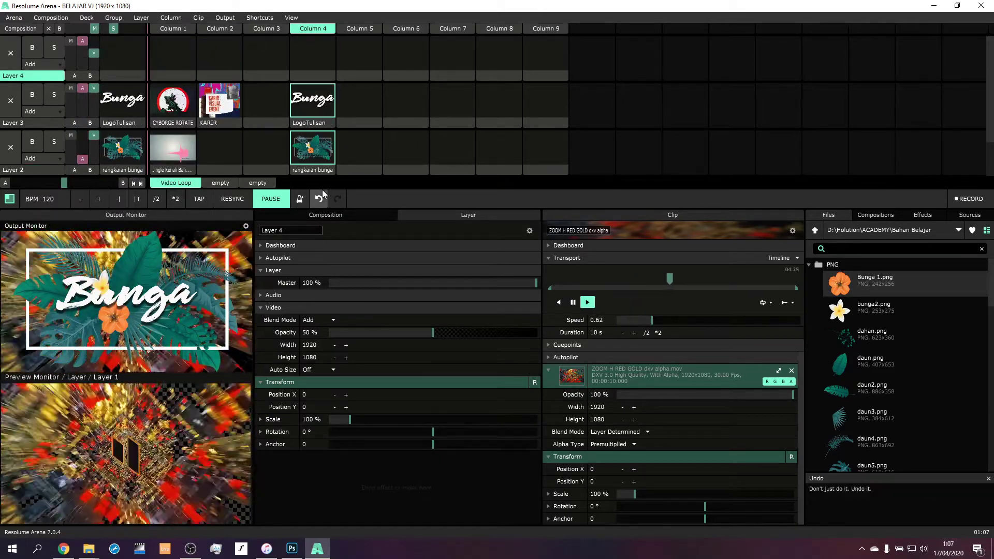
drag(323, 190, 323, 237)
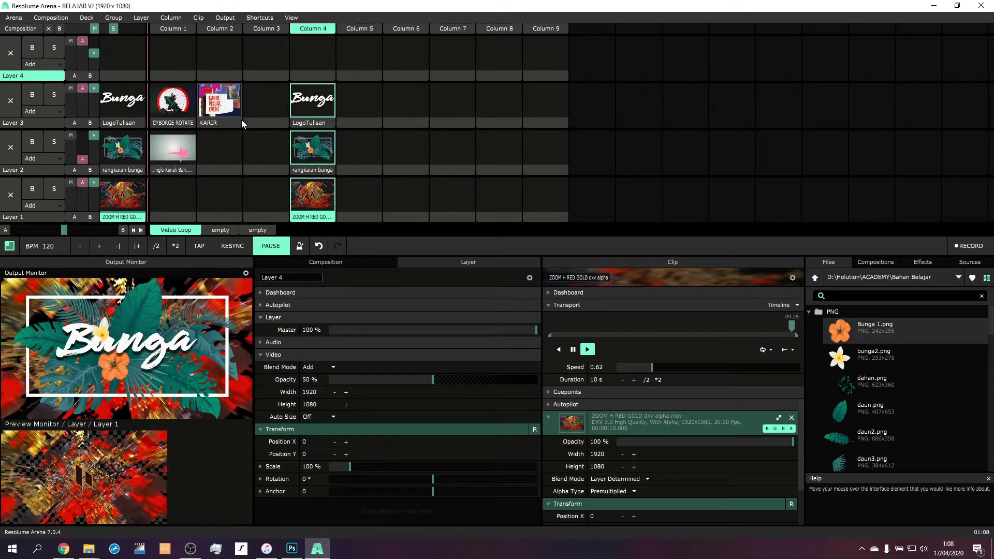
click(317, 106)
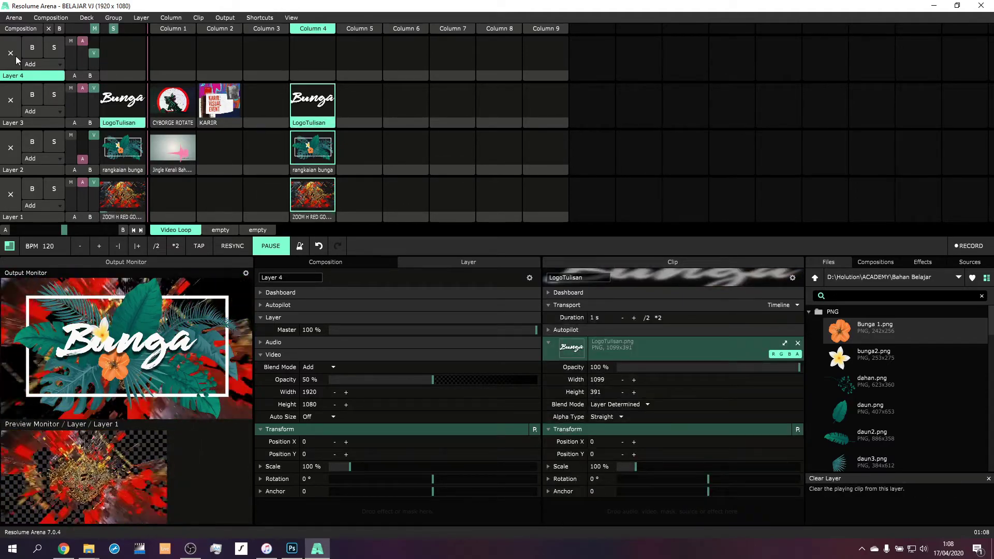
drag(100, 63, 94, 40)
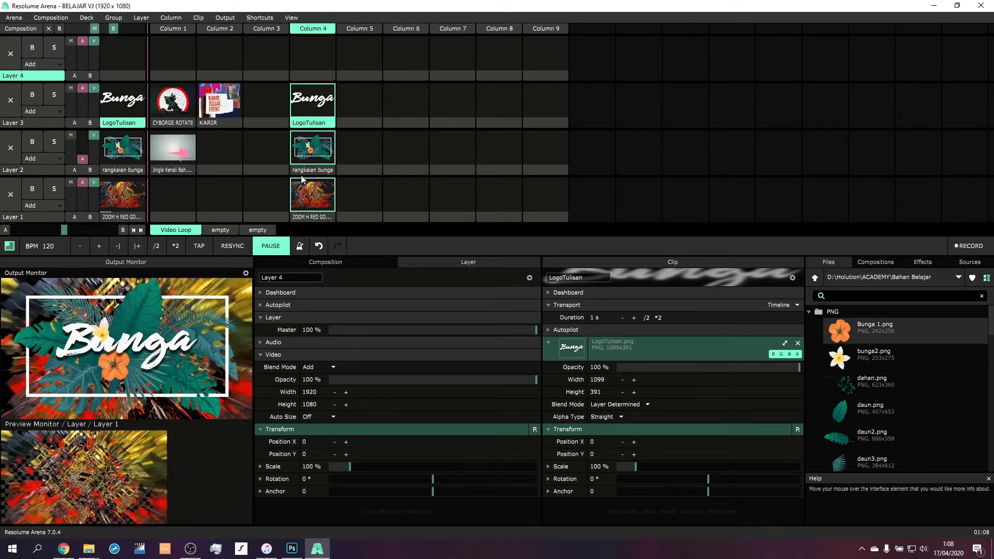
- Play the KARIR clip in Layer 3, clear all layers with the empty Column 5, and play the rangkaian bunga clip in Layer 2
click(222, 106)
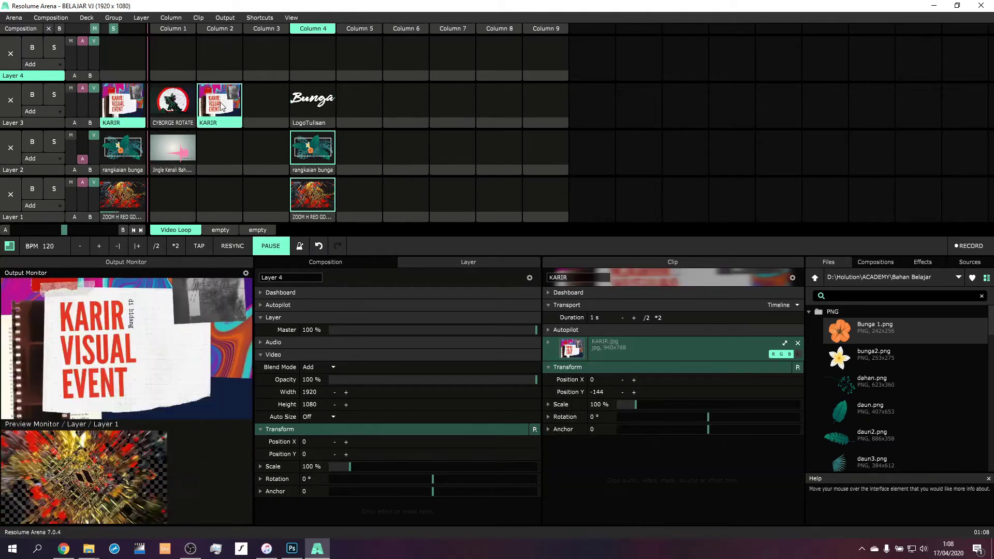
click(353, 28)
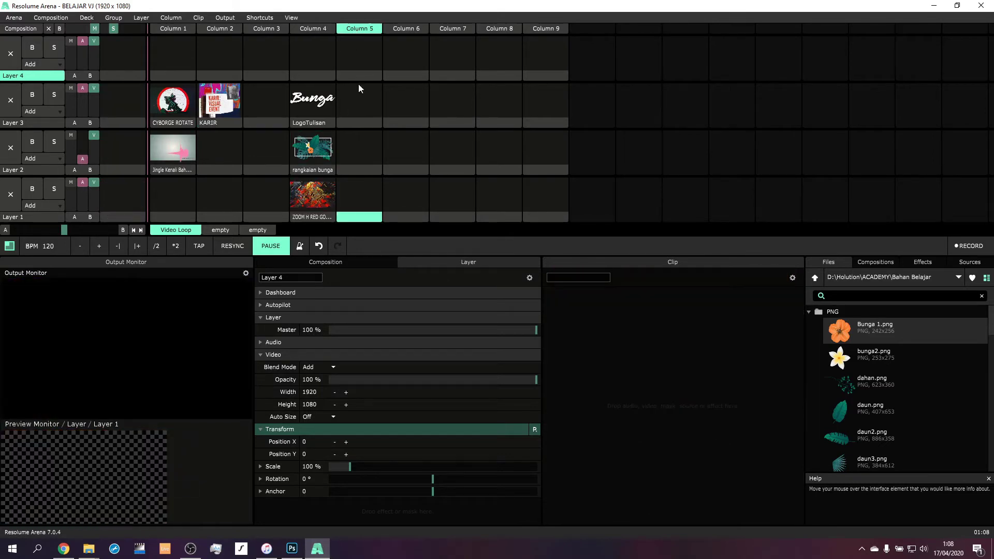
click(316, 141)
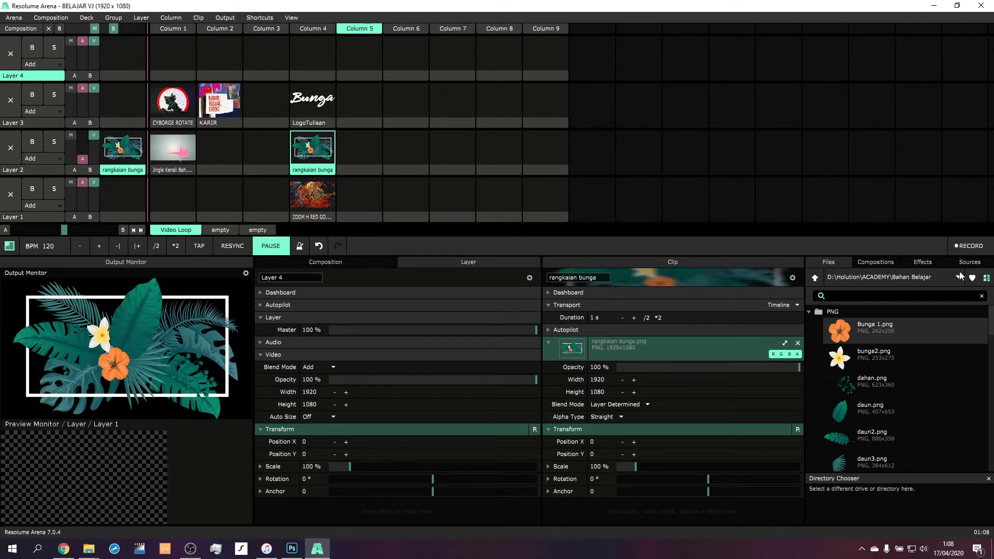
- Check the available source categories, return to the files, and browse the video loops in the Bahan Belajar folder
click(976, 264)
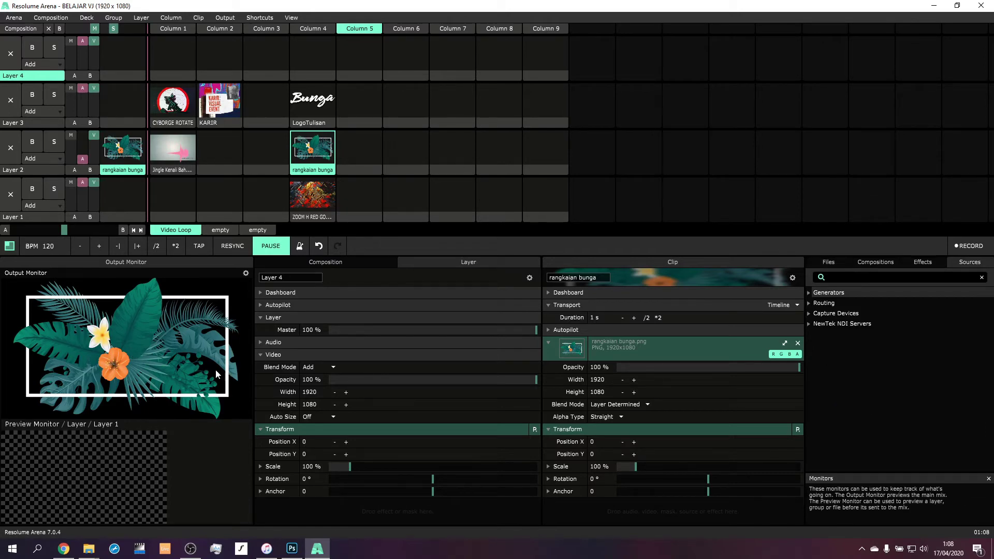
click(840, 262)
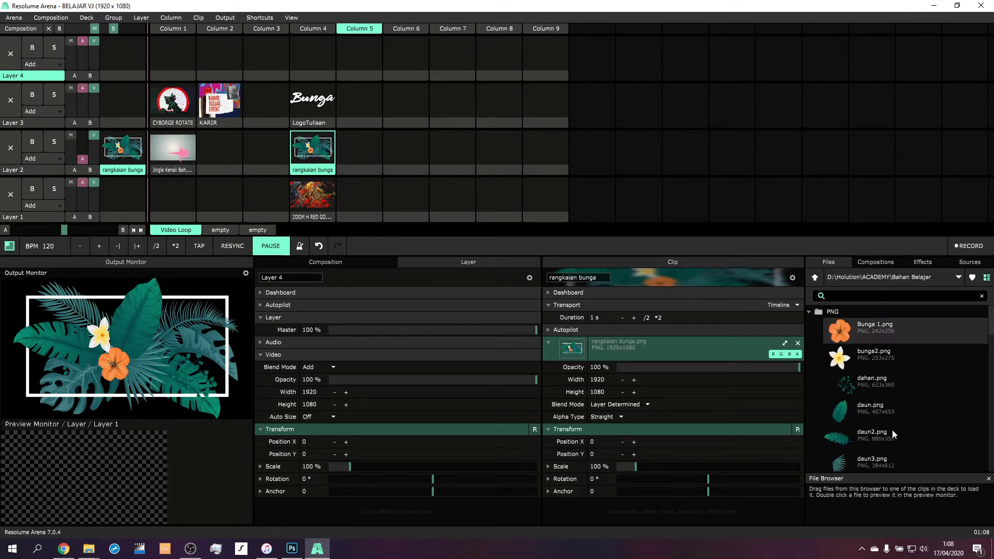
scroll(855, 408, down, 5)
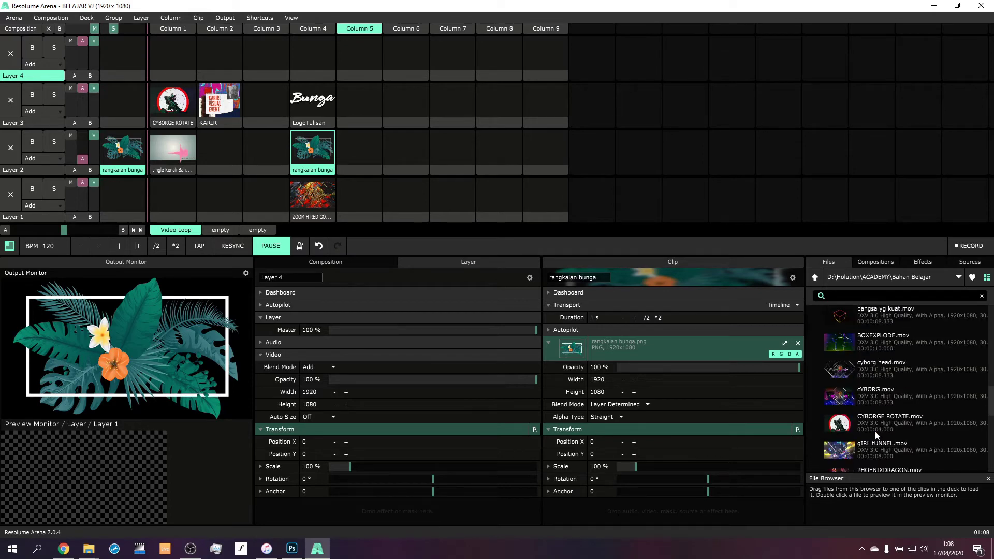
scroll(857, 445, down, 5)
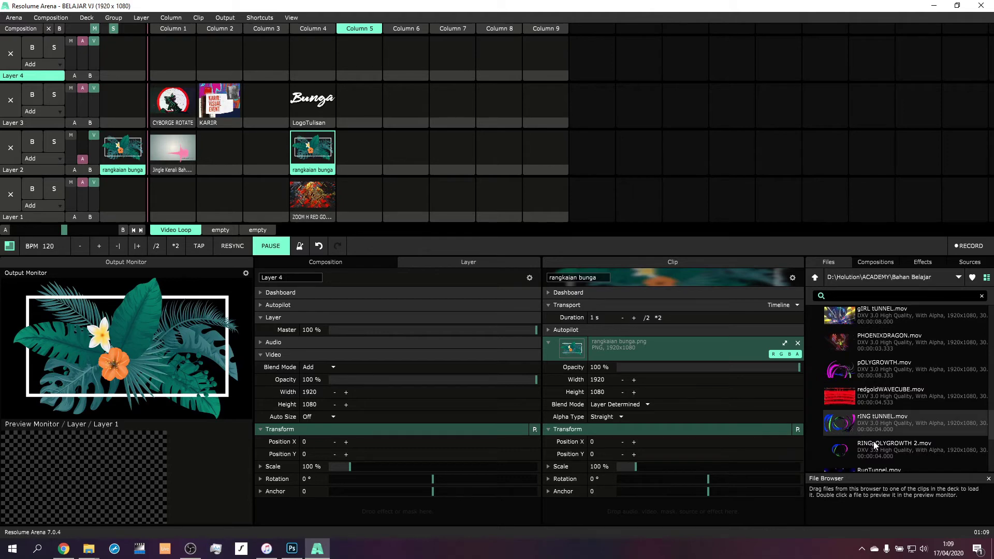
scroll(875, 445, down, 4)
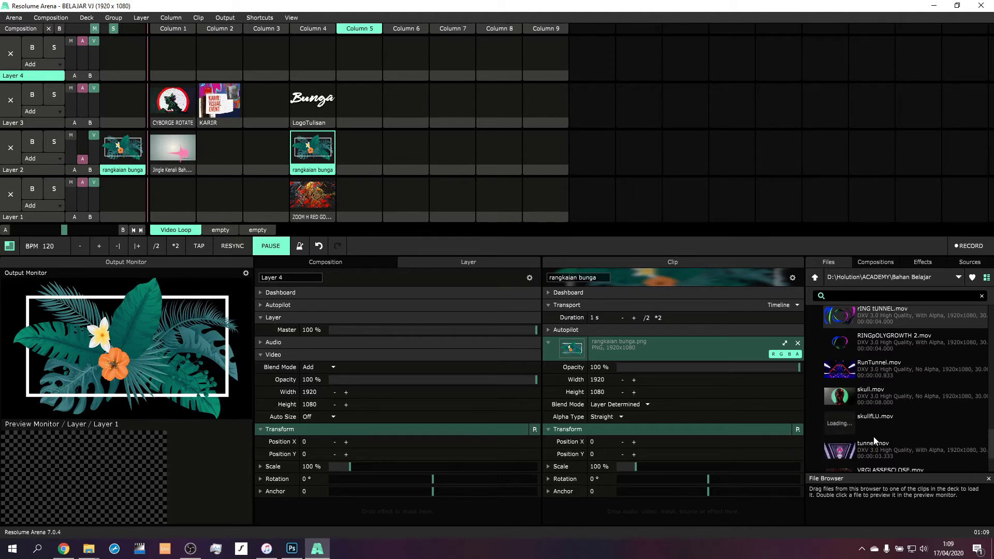
scroll(875, 436, up, 3)
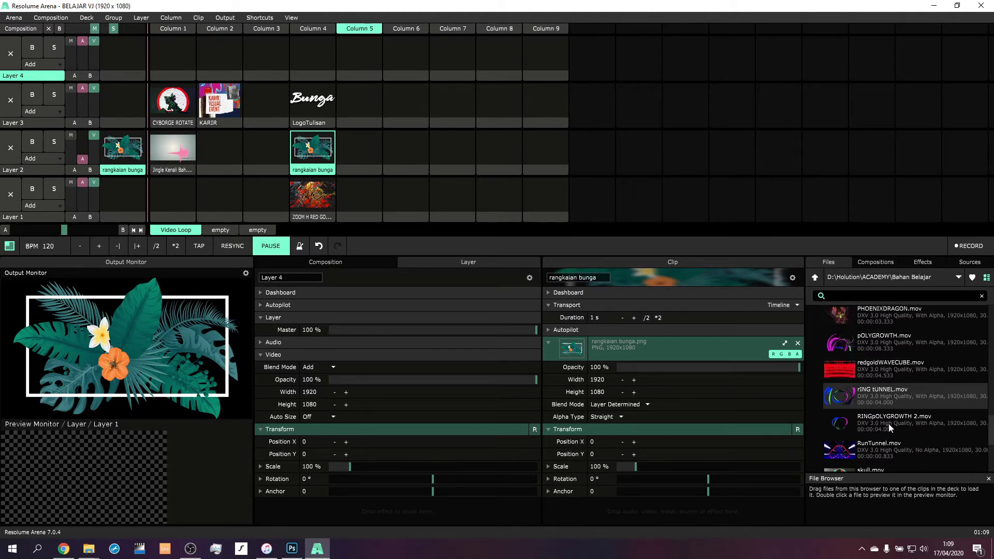
scroll(893, 424, up, 4)
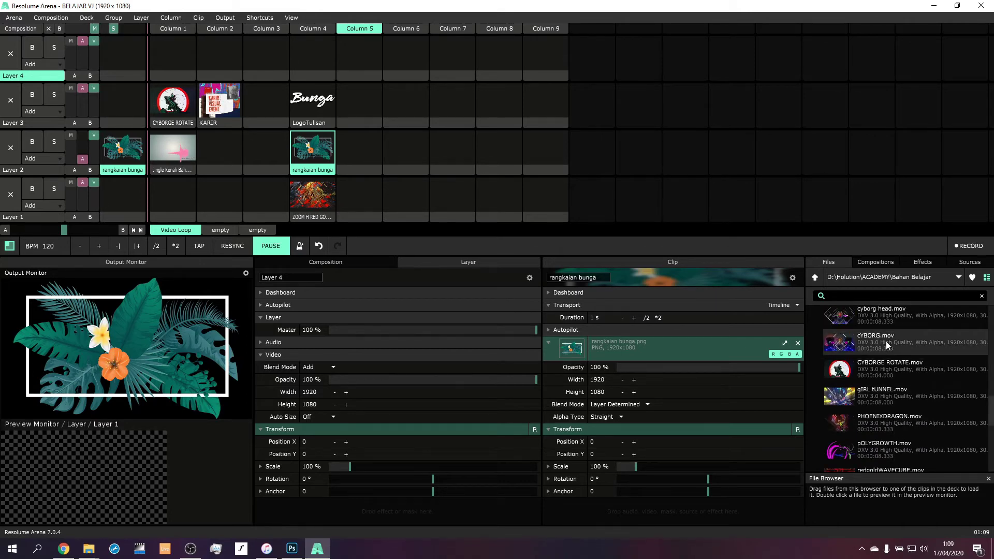
scroll(873, 410, down, 1)
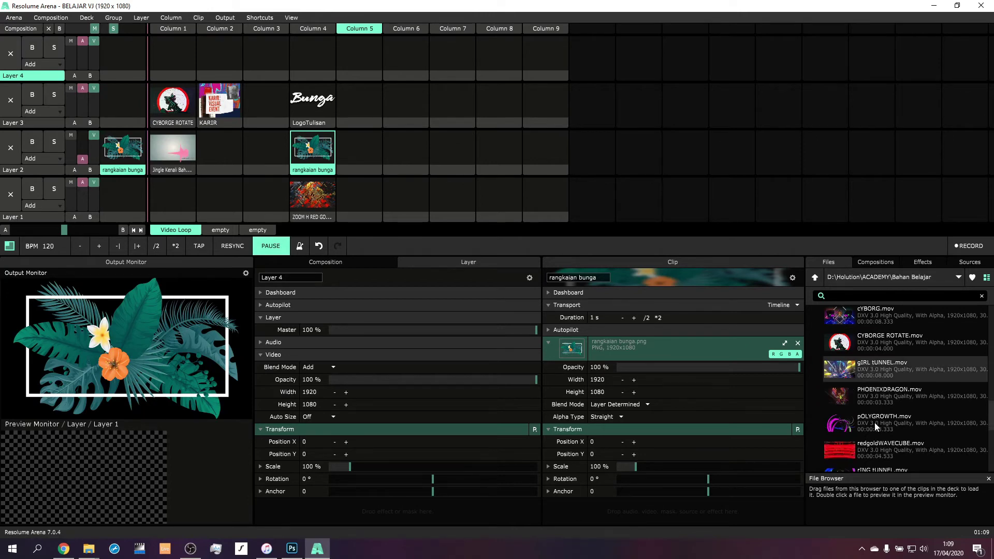